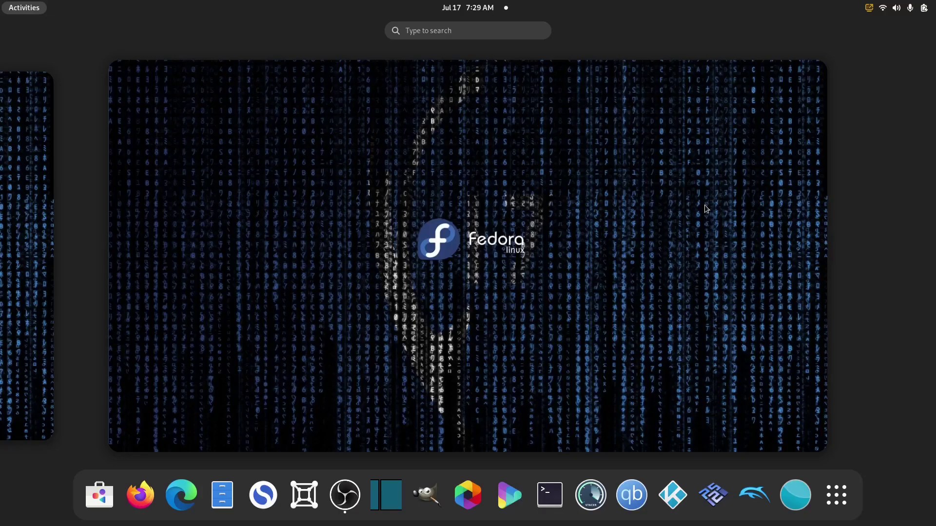
Step: Run top in a maximised terminal with enlarged text to view the running processes, and close the terminal
left_click(551, 495)
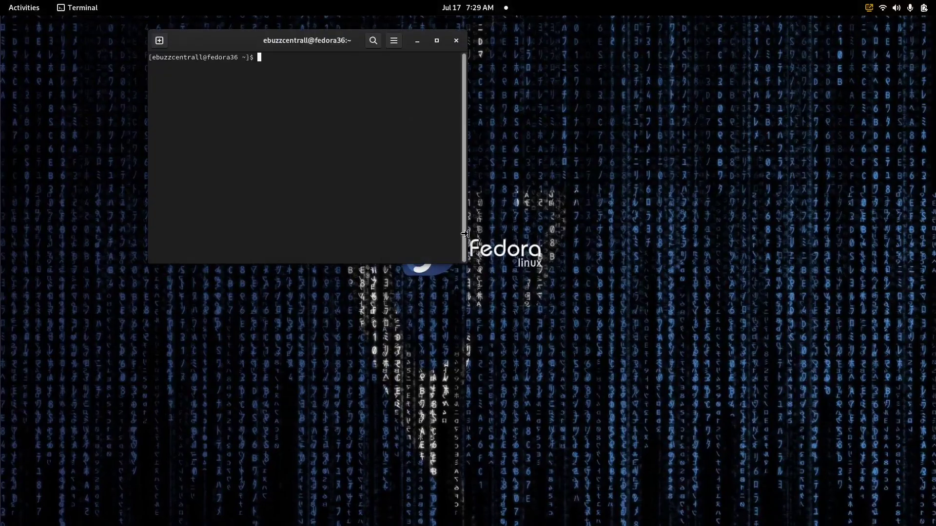
type("top")
key("Return")
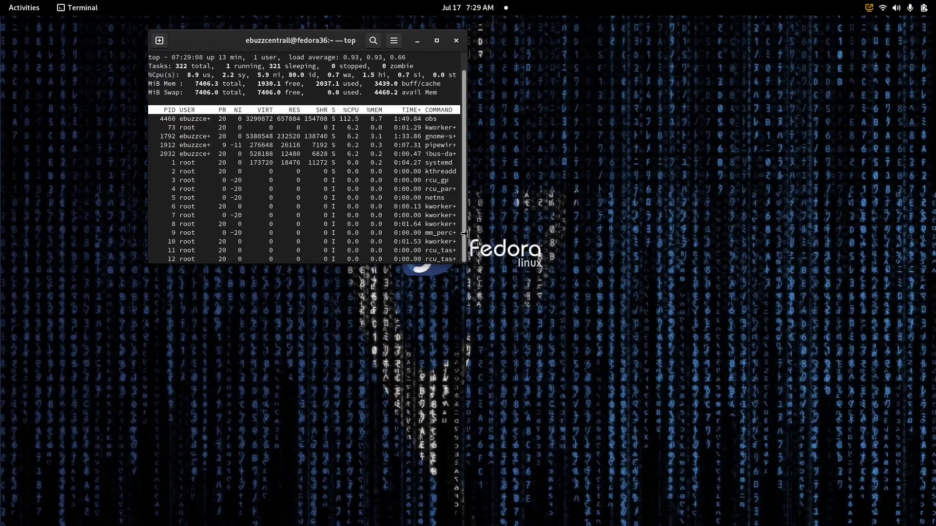
left_click(437, 41)
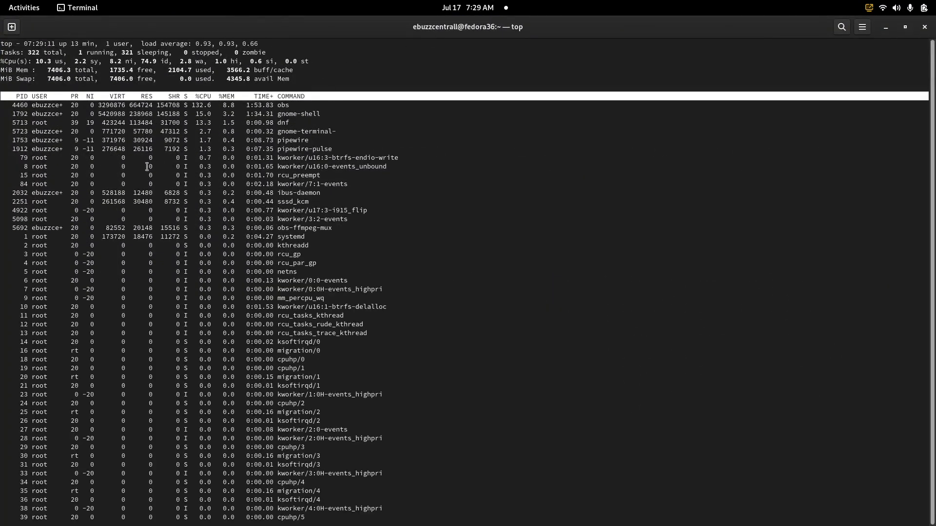
key("ctrl+plus")
key("ctrl+plus")
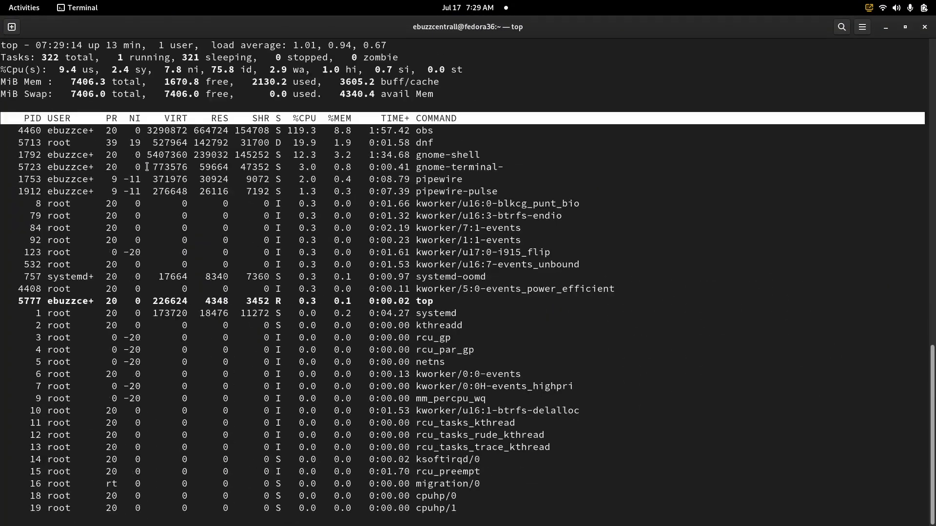
key("plus")
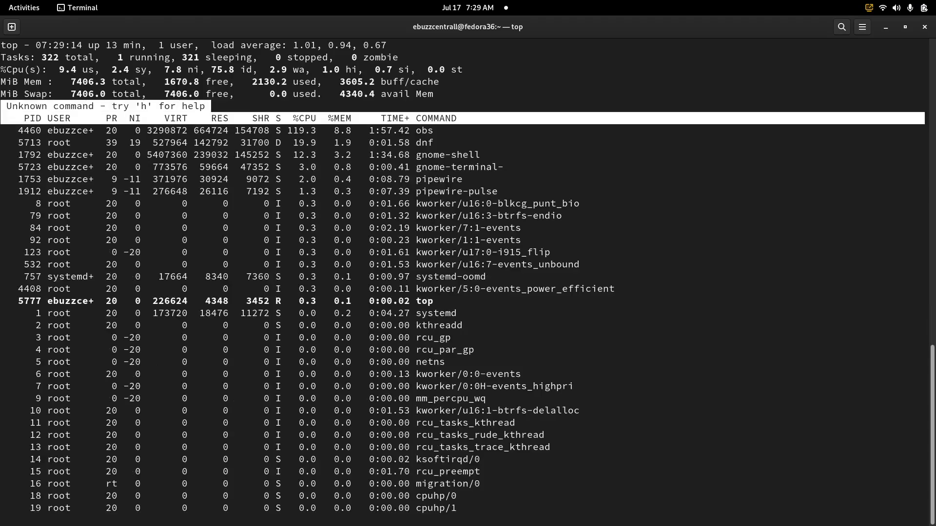
left_click(923, 30)
left_click(537, 294)
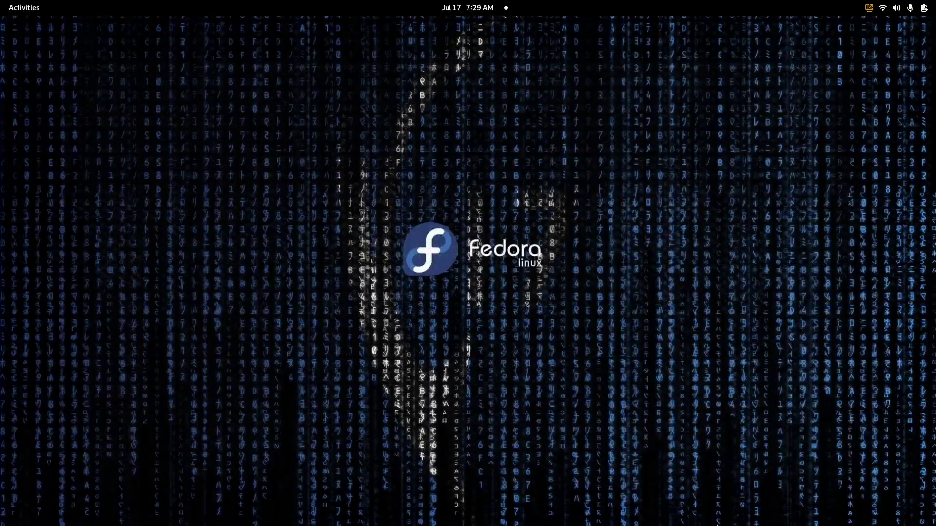
Step: Open System Monitor from the installed applications and maximise its window
key("super")
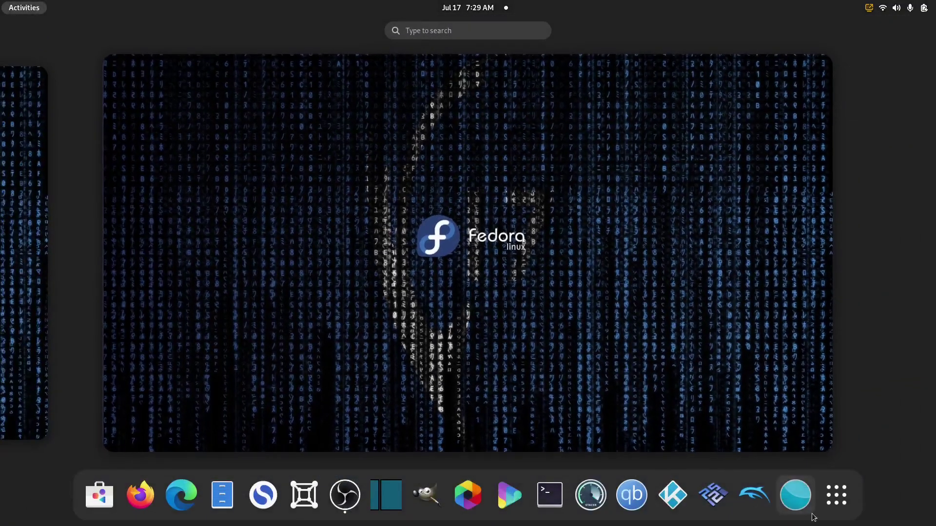
left_click(836, 495)
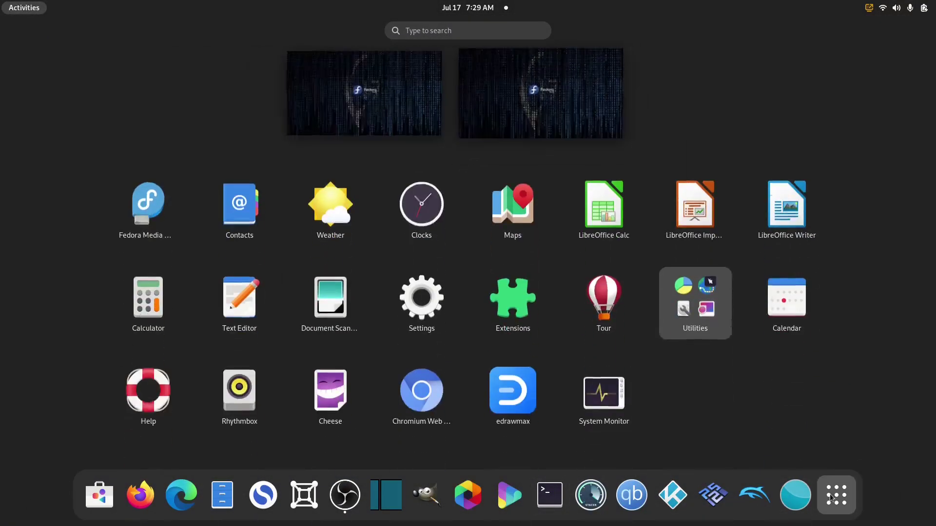
left_click_drag(601, 374, 601, 375)
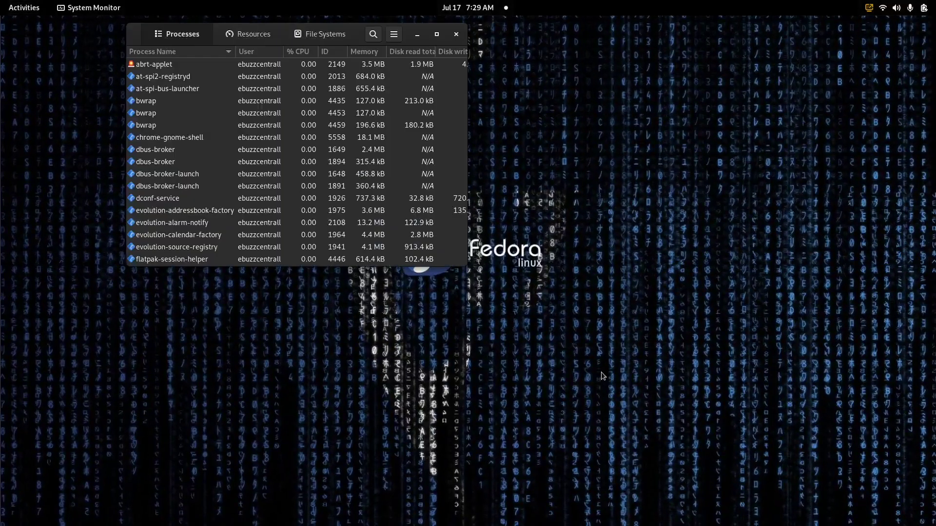
left_click(437, 34)
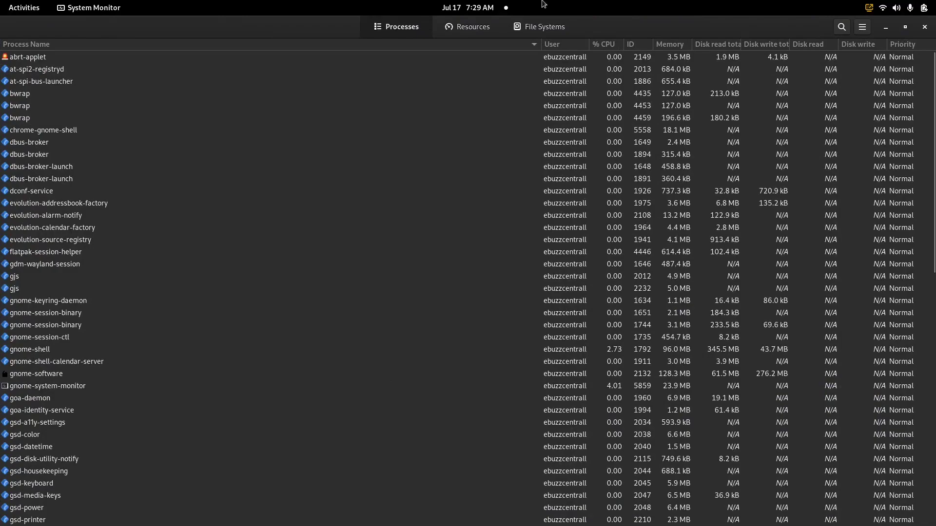
Step: Look through System Monitor's resource graphs, file systems and process list, and close it
left_click(481, 31)
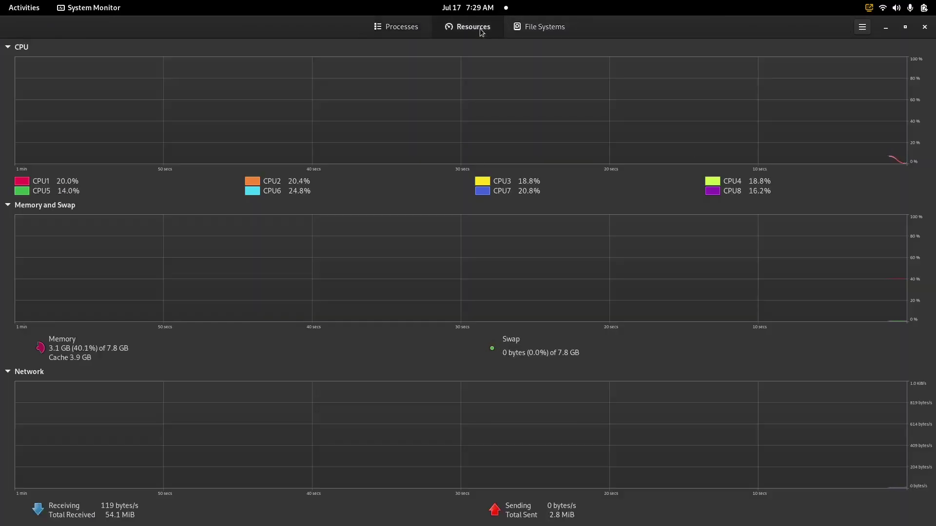
left_click(554, 31)
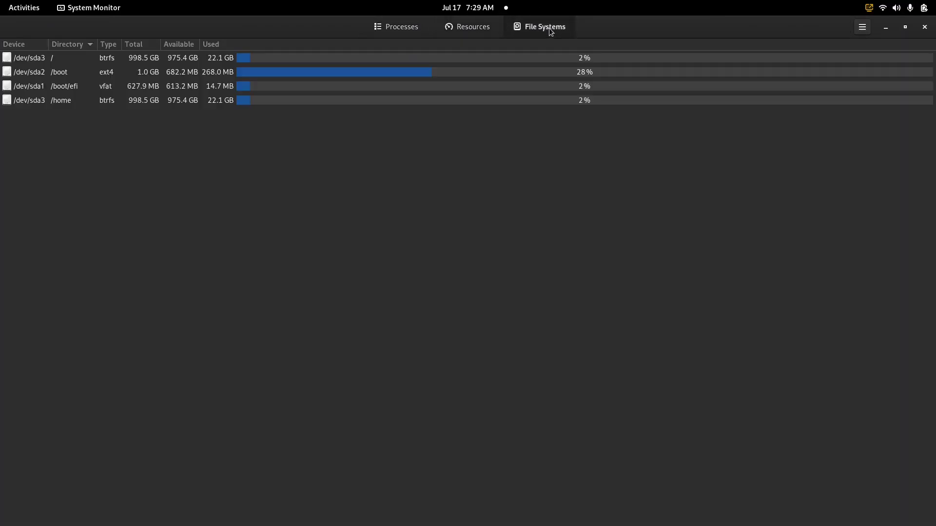
left_click(403, 28)
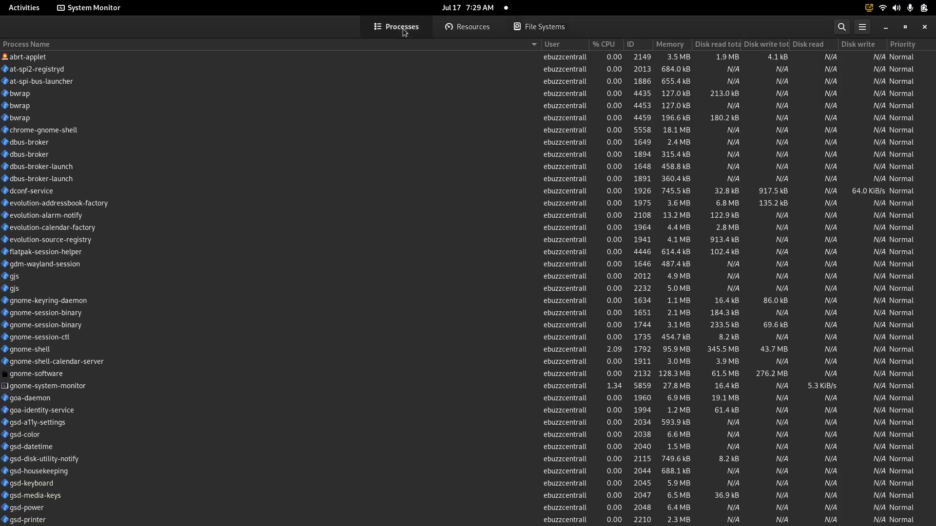
left_click(925, 27)
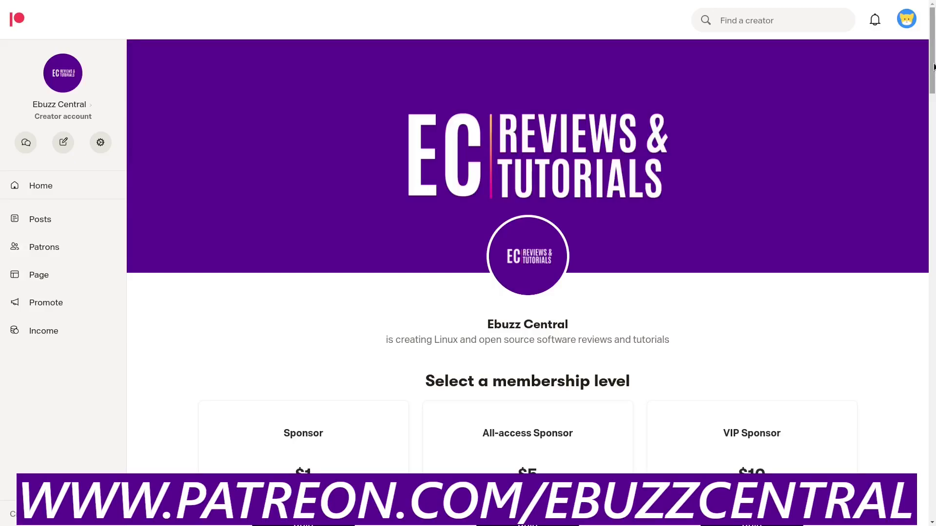
Step: Look over the channel's Patreon membership page and the featured products in its Creator Spring store
left_click_drag(933, 67, 932, 271)
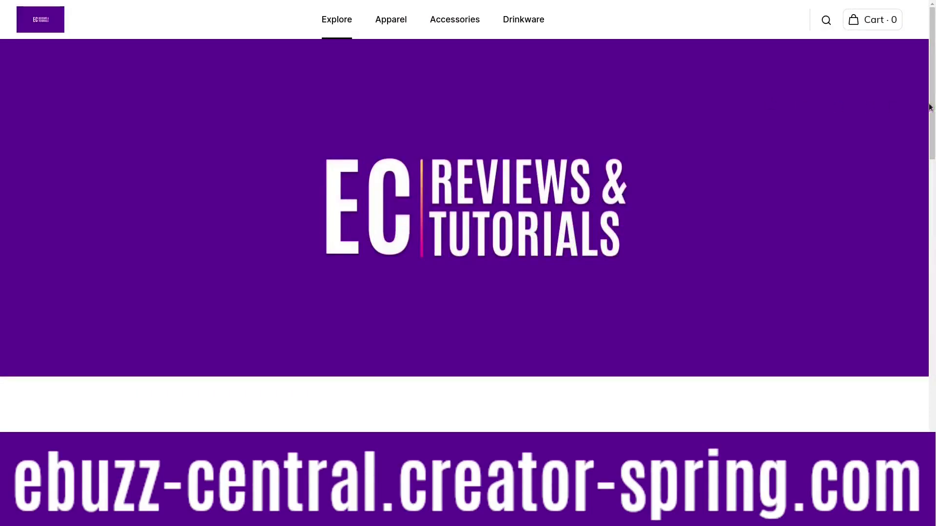
scroll(932, 104, "down", 3)
scroll(464, 234, "down", 15)
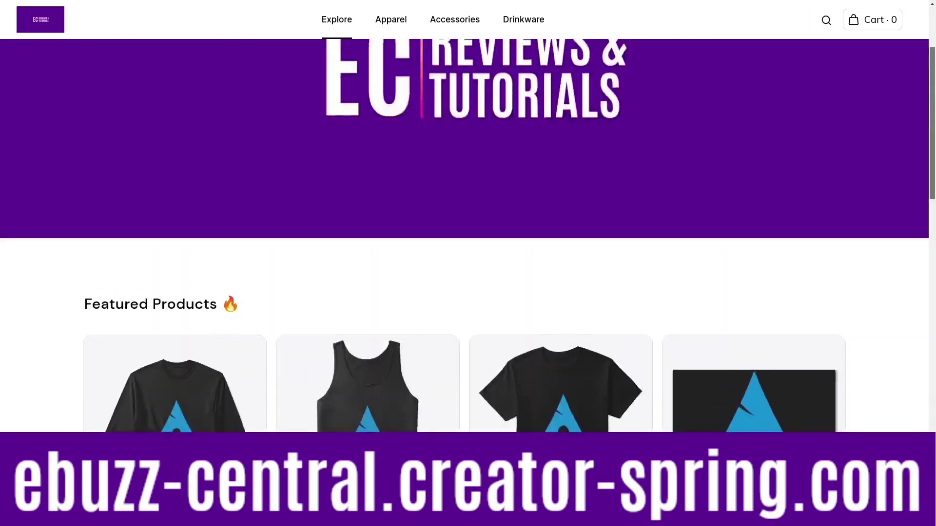
scroll(864, 95, "up", 3)
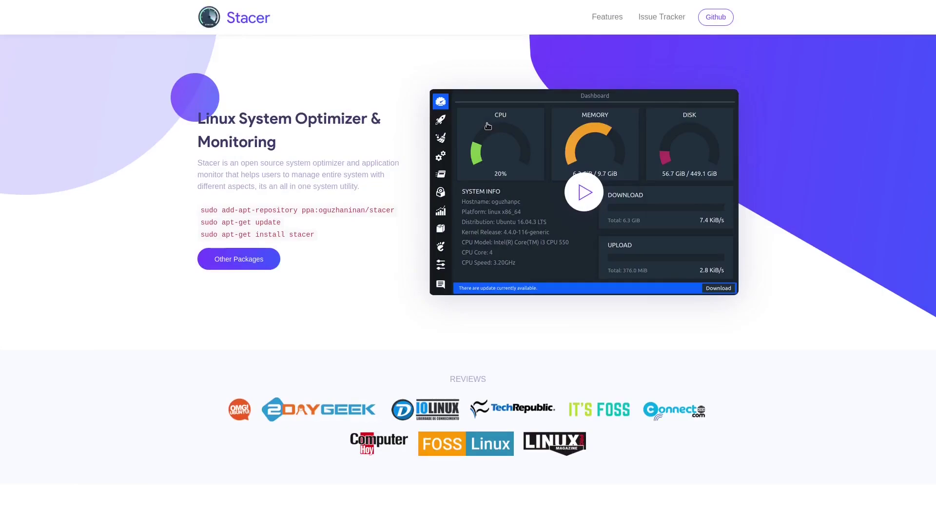
Step: Examine the feature descriptions on the Stacer website, from Startup Apps to the APT Repository Manager, and close the browser
scroll(488, 127, "down", 9)
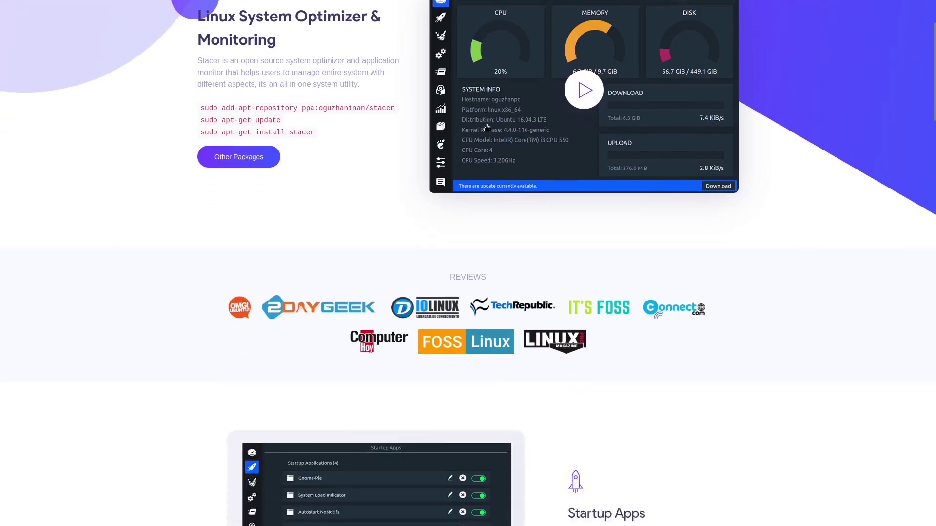
scroll(485, 127, "down", 12)
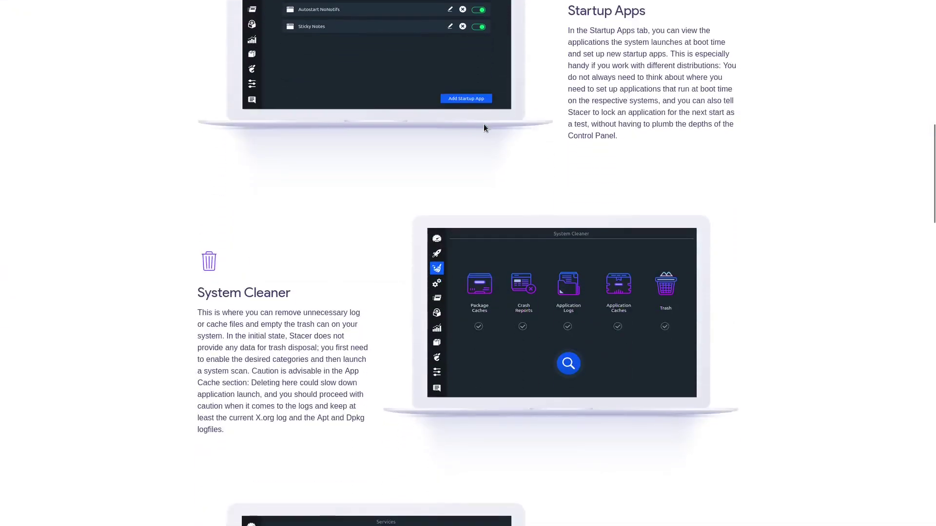
scroll(482, 128, "down", 10)
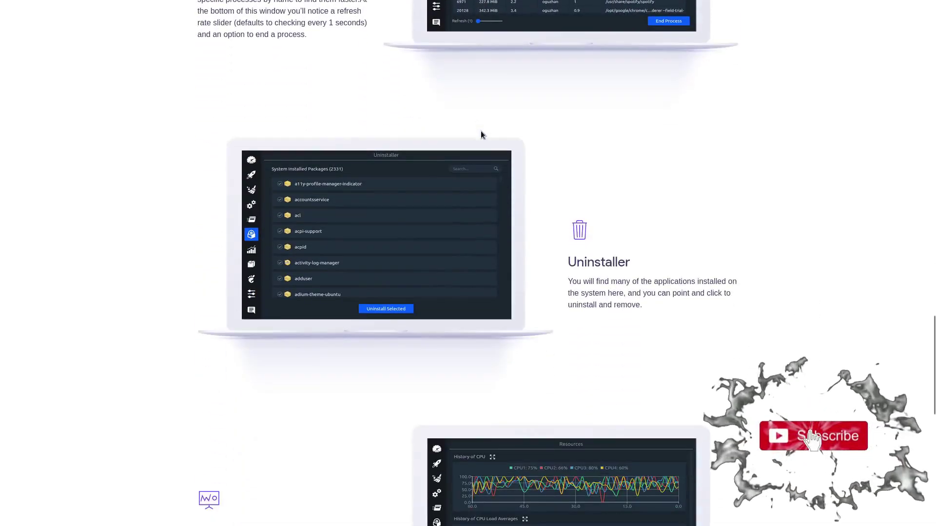
scroll(481, 134, "down", 4)
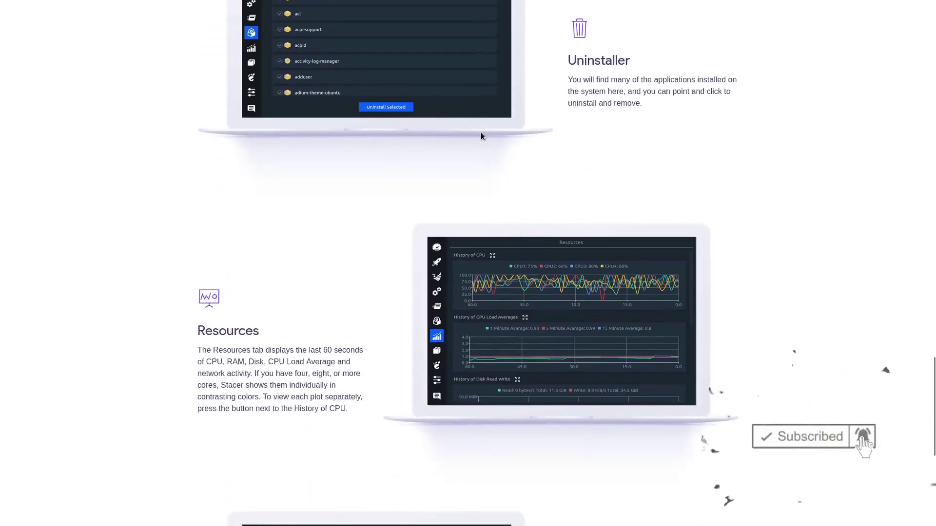
scroll(481, 136, "down", 4)
scroll(481, 132, "down", 3)
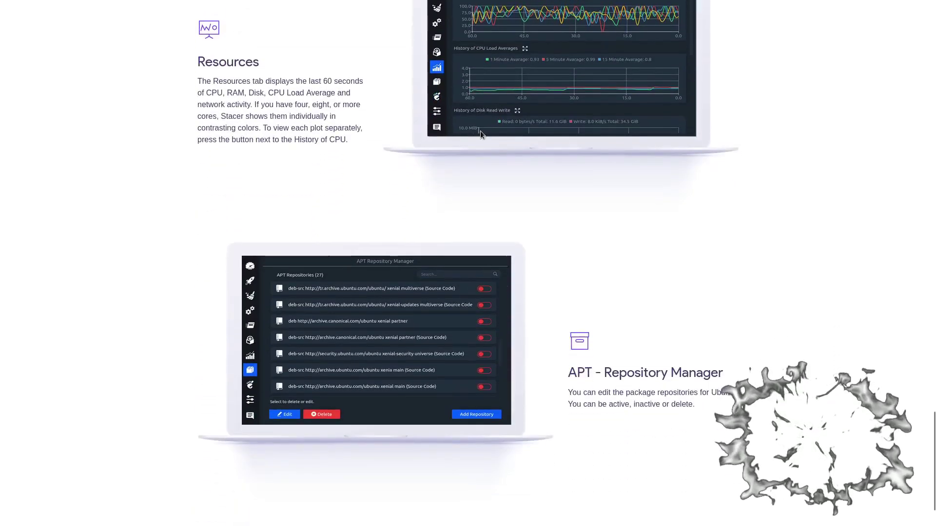
scroll(480, 128, "up", 8)
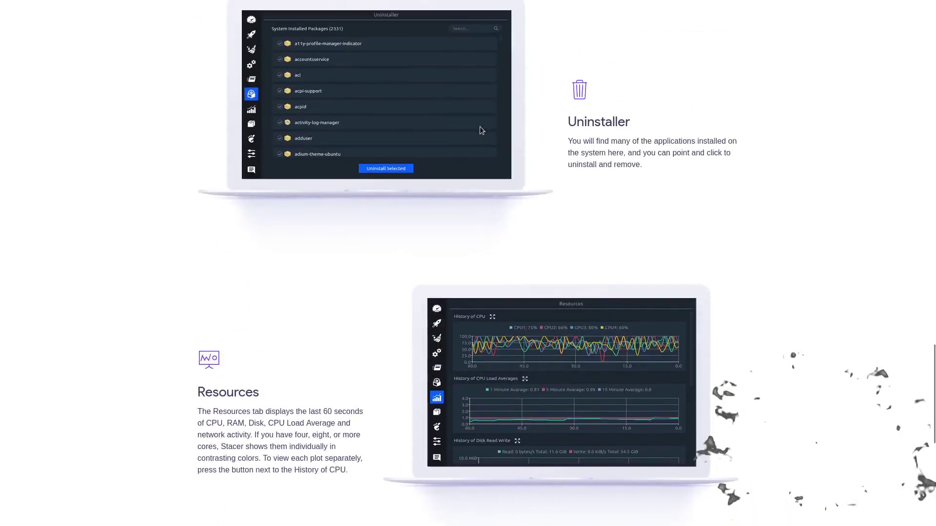
scroll(480, 128, "up", 8)
scroll(480, 128, "up", 15)
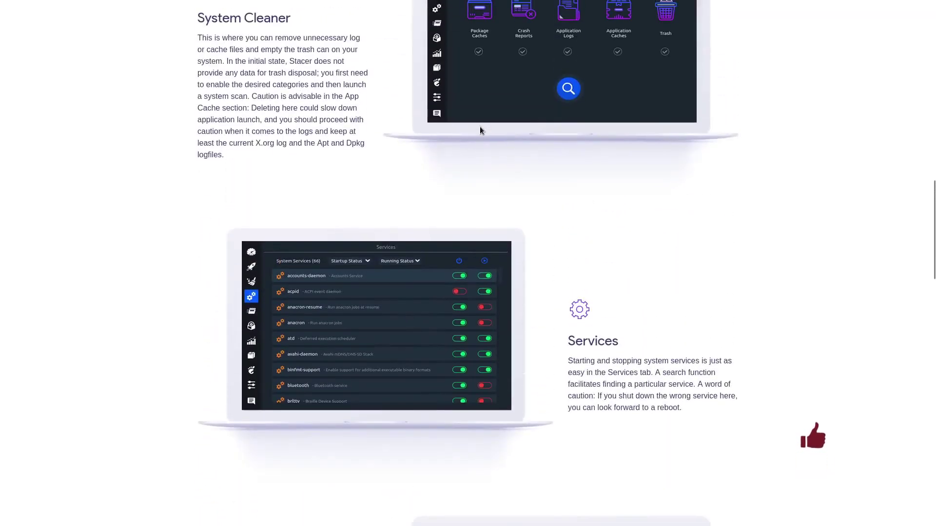
scroll(481, 129, "up", 9)
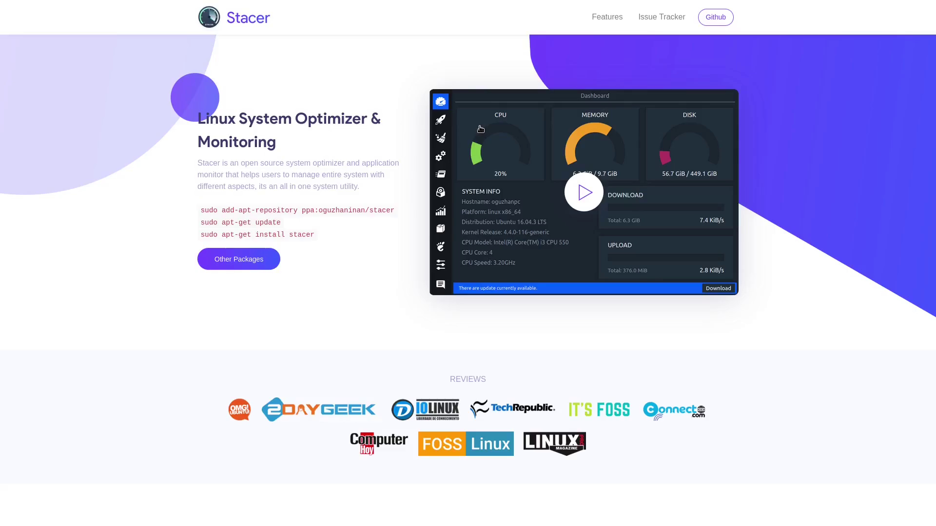
key("F11")
left_click(929, 25)
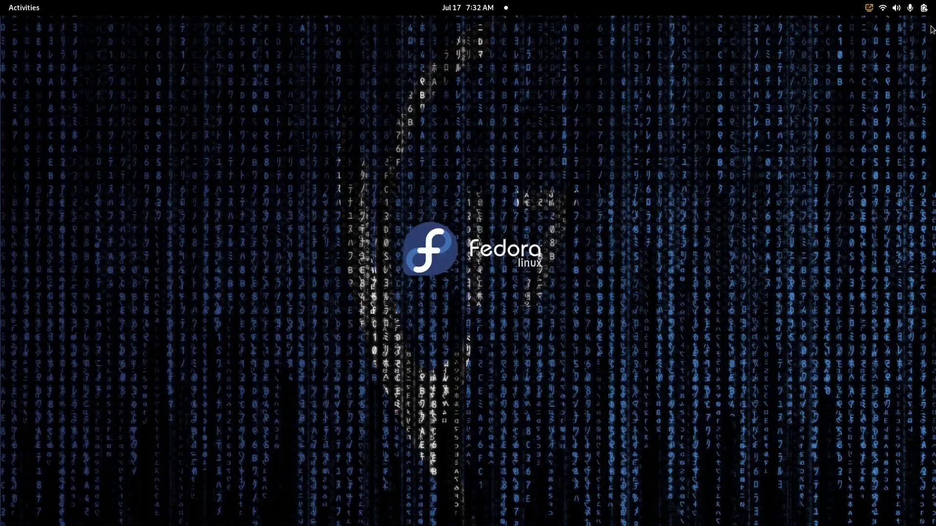
Step: Launch Stacer in a maximised window and show its Startup Apps page
key("super")
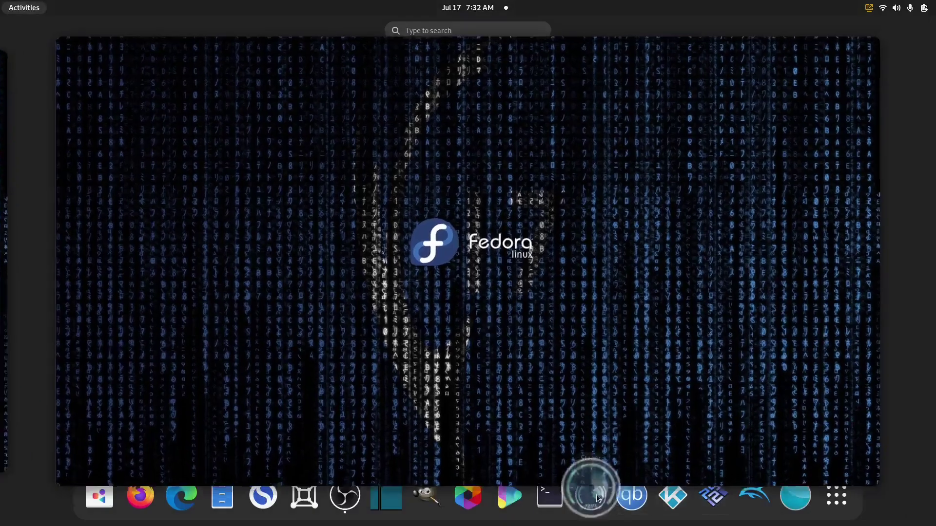
left_click(596, 495)
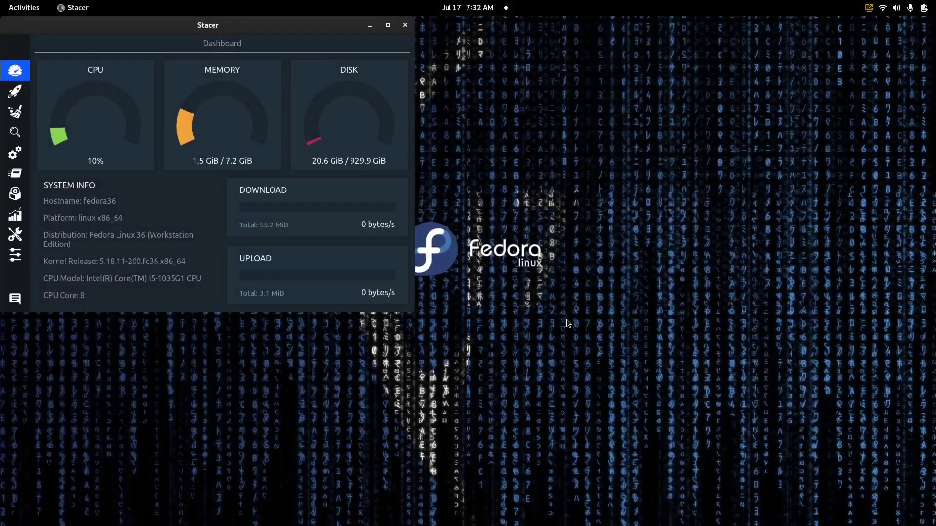
left_click(387, 25)
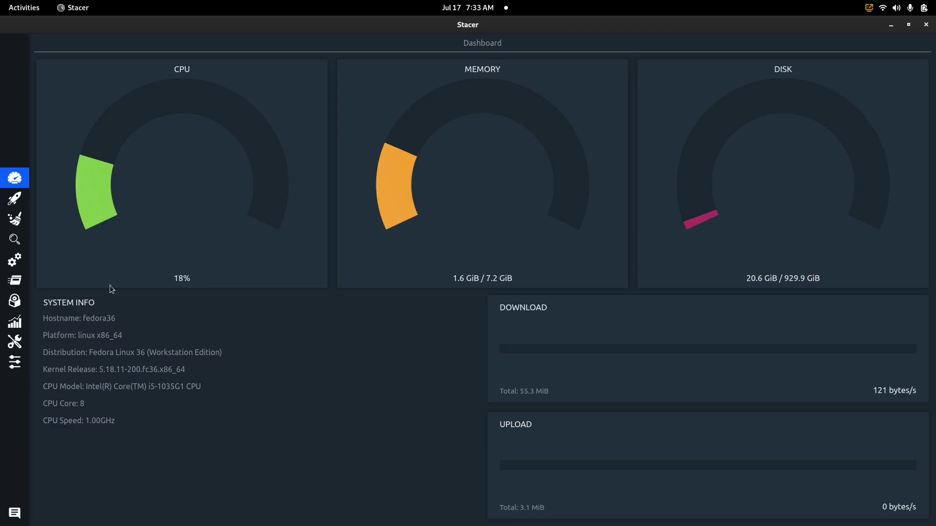
left_click(14, 199)
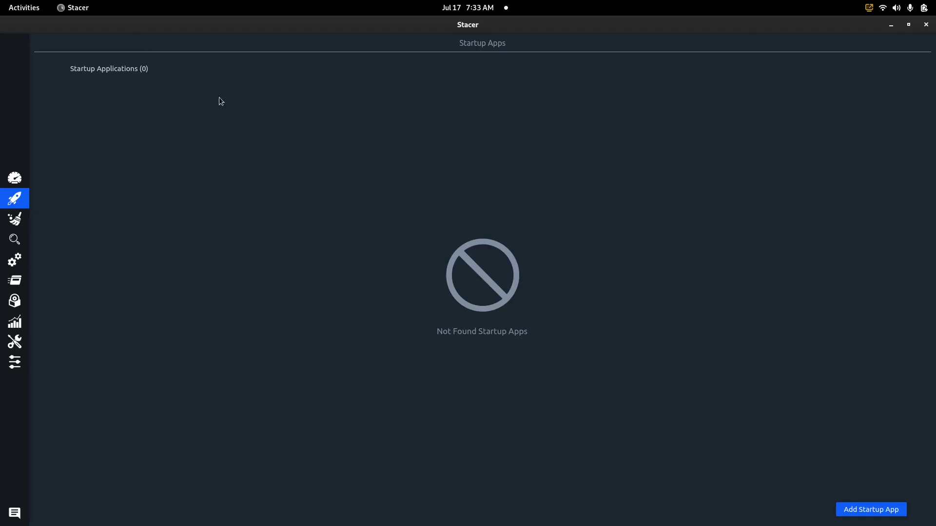
Step: Try to add a startup application with gimp as the app name and comment
left_click(875, 514)
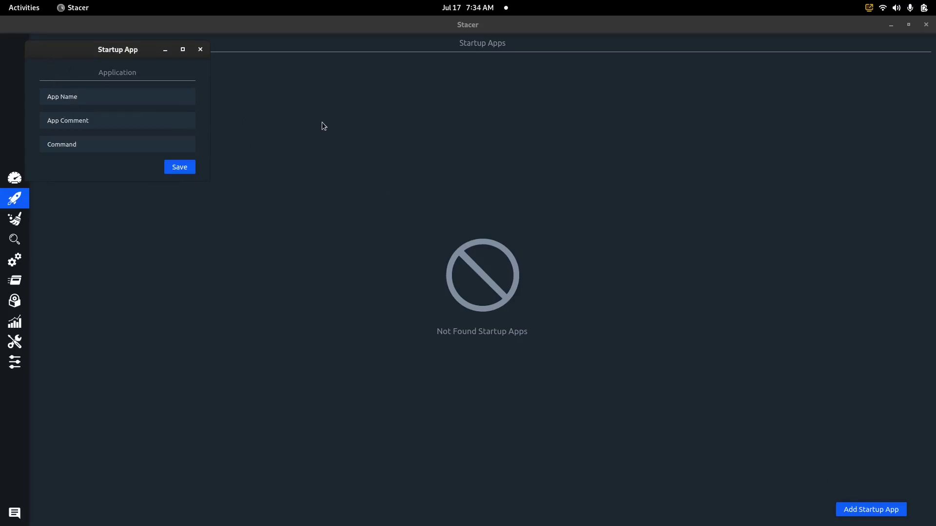
type("gimp")
left_click(186, 168)
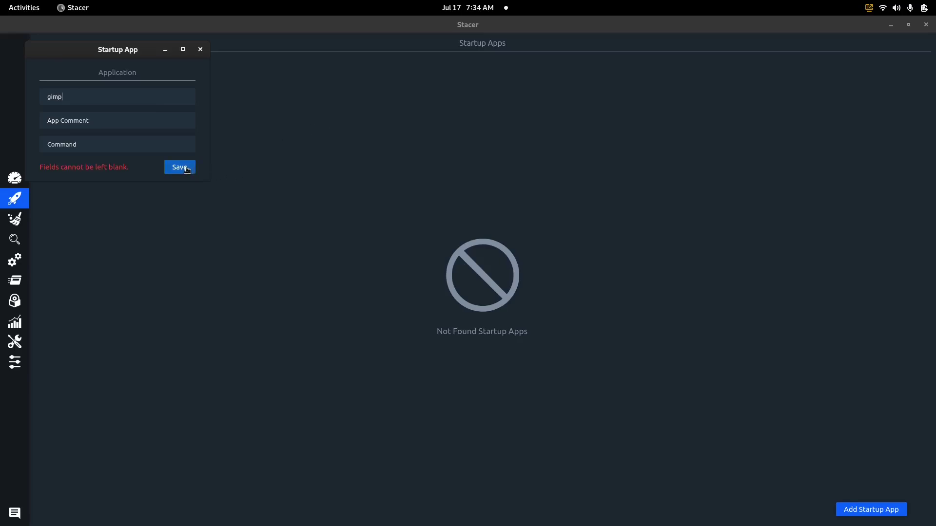
left_click(100, 125)
type("gimp")
left_click_drag(90, 120, 22, 94)
key("BackSpace")
key("BackSpace")
left_click(200, 49)
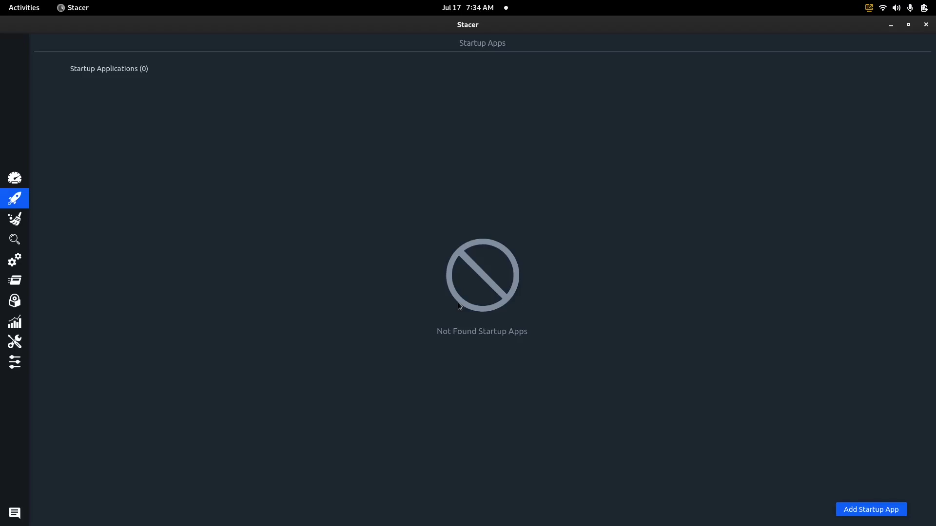
Step: Show the System Cleaner page and open a maximised Terminal window with enlarged text
left_click(15, 219)
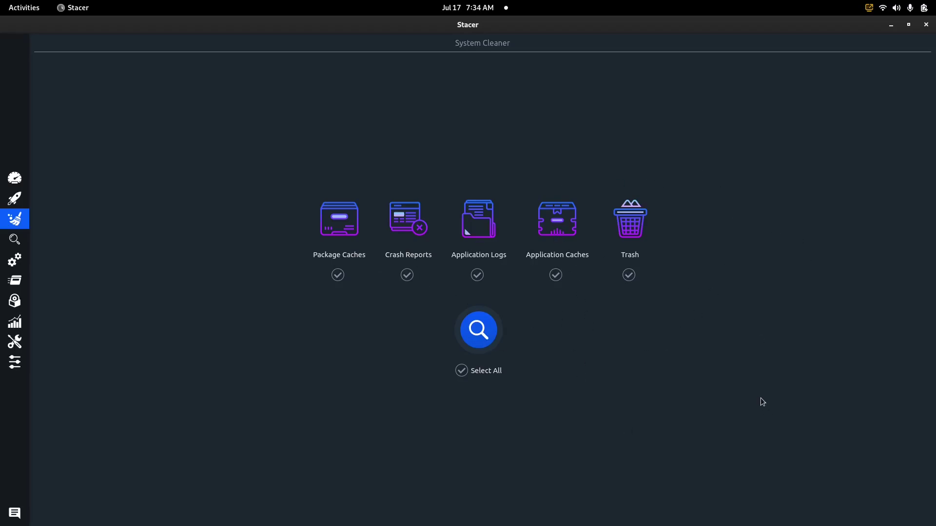
key("super")
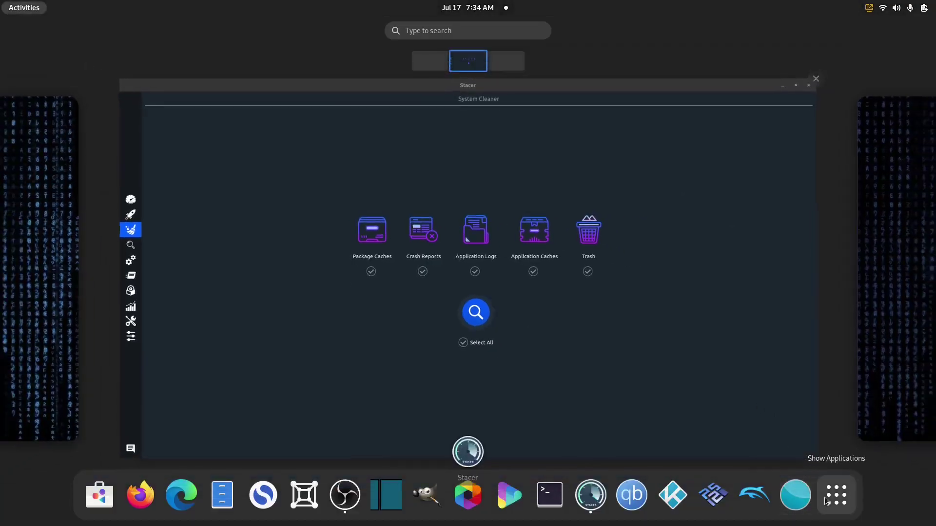
left_click(550, 495)
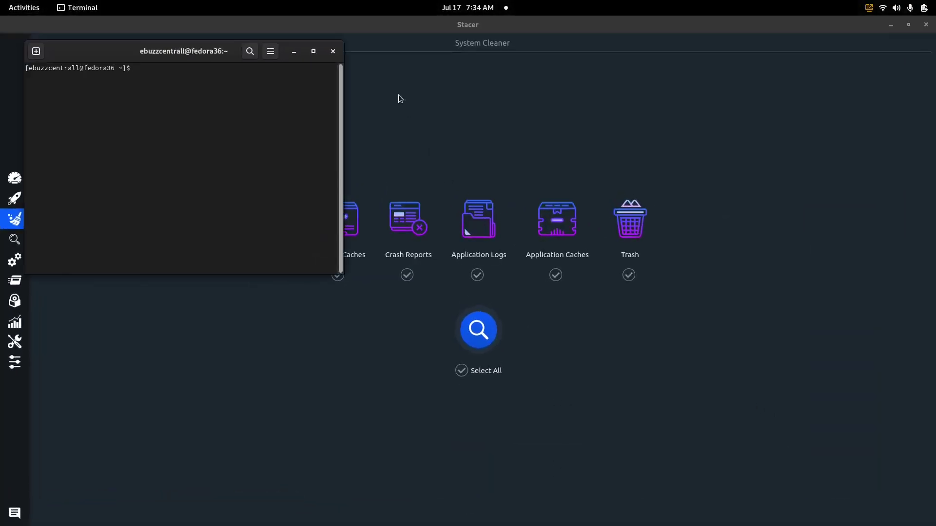
left_click(315, 51)
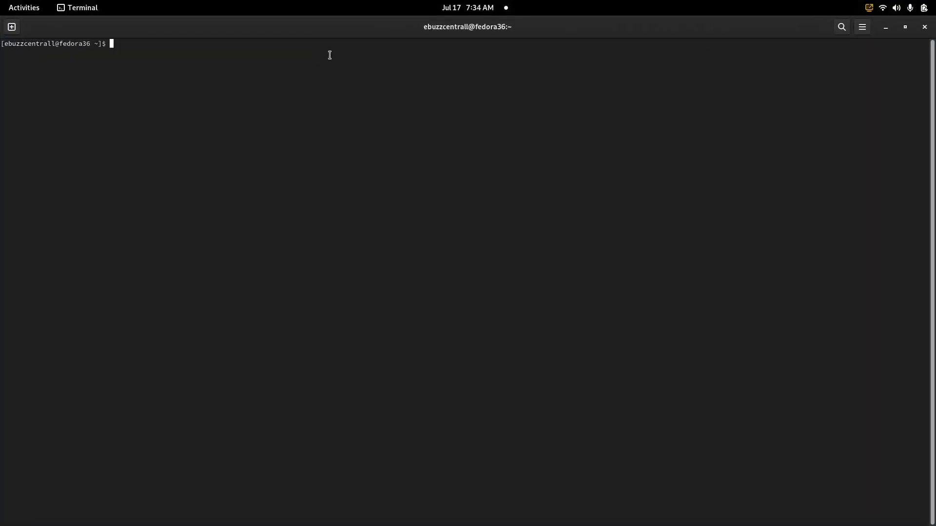
key("ctrl+plus")
key("ctrl+plus")
key("ctrl+plus")
key("ctrl+plus")
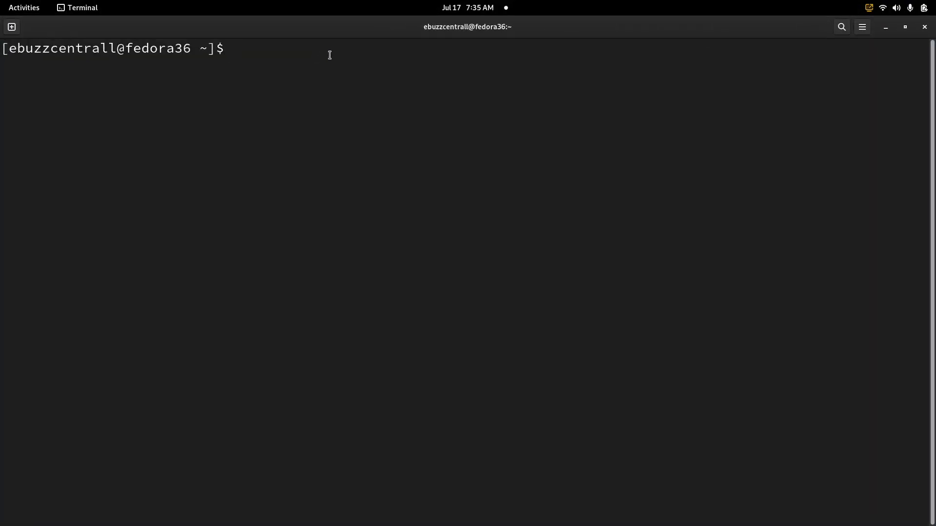
Step: Run sudo dnf clean all in the terminal, authenticating with the account password, and close the terminal
type("sudo dnf clean all")
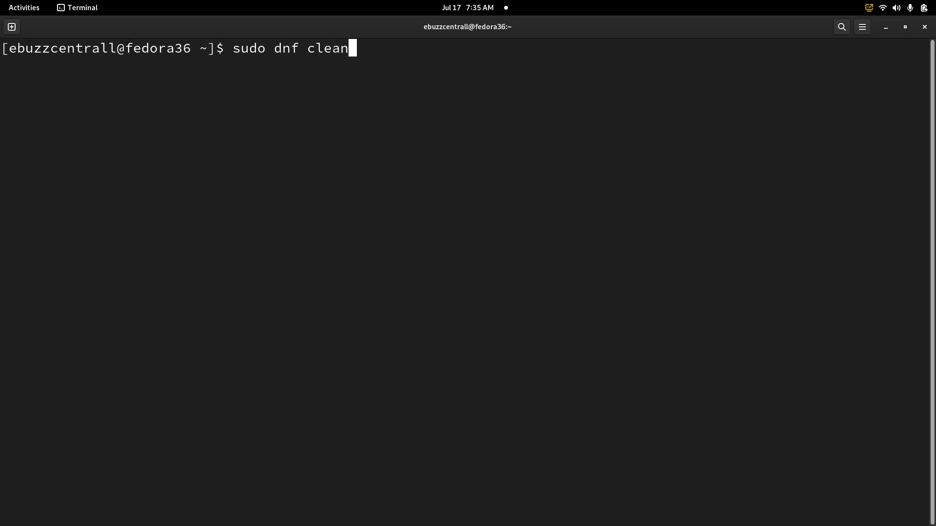
key("Return")
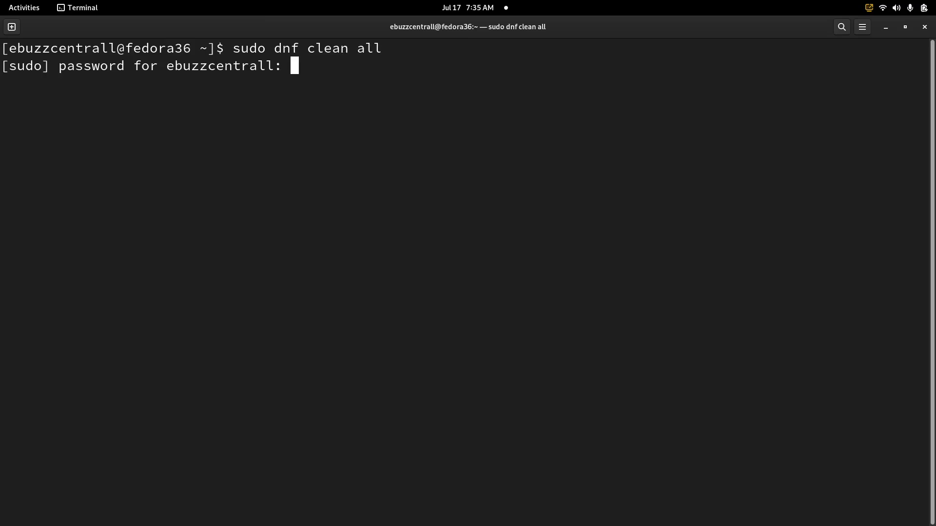
key("Return")
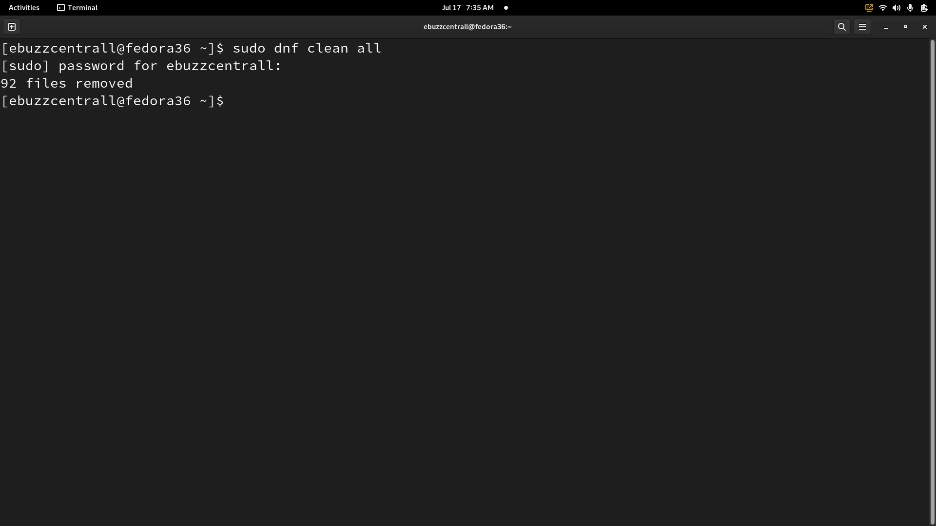
key("ctrl+minus")
key("ctrl+minus")
key("ctrl+minus")
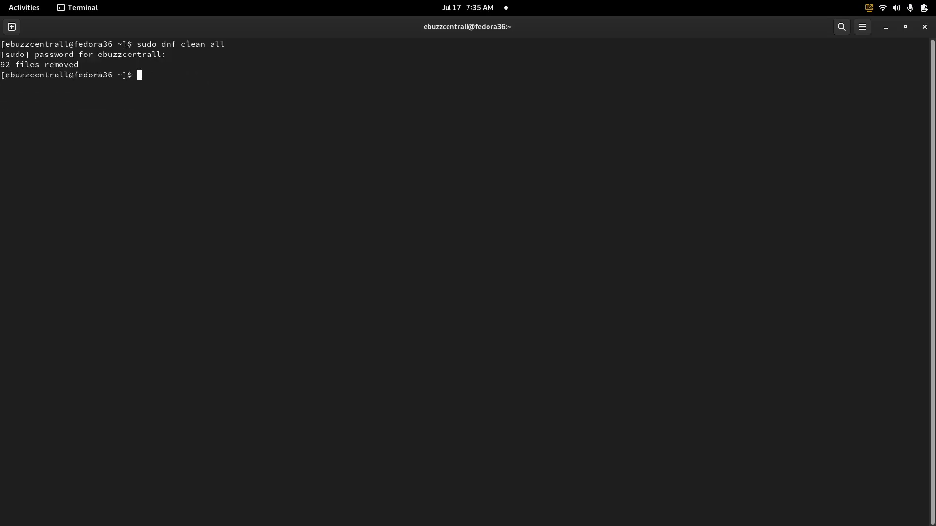
left_click(925, 27)
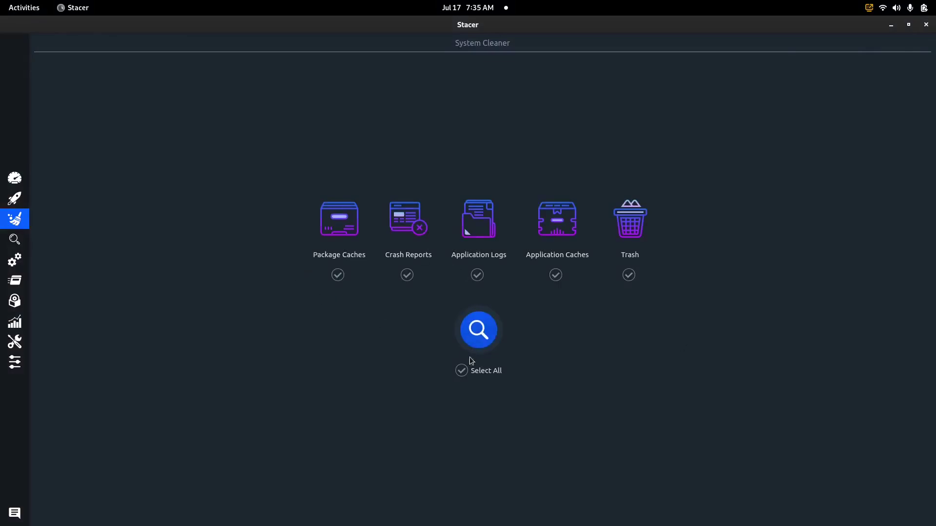
Step: Scan all System Cleaner categories and look through the entries under Application Logs and Application Caches
left_click(460, 374)
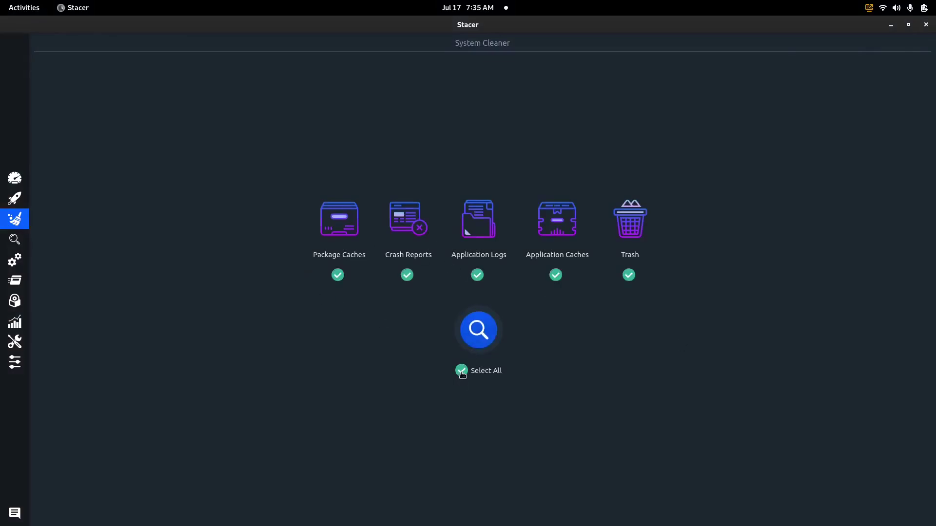
left_click(483, 339)
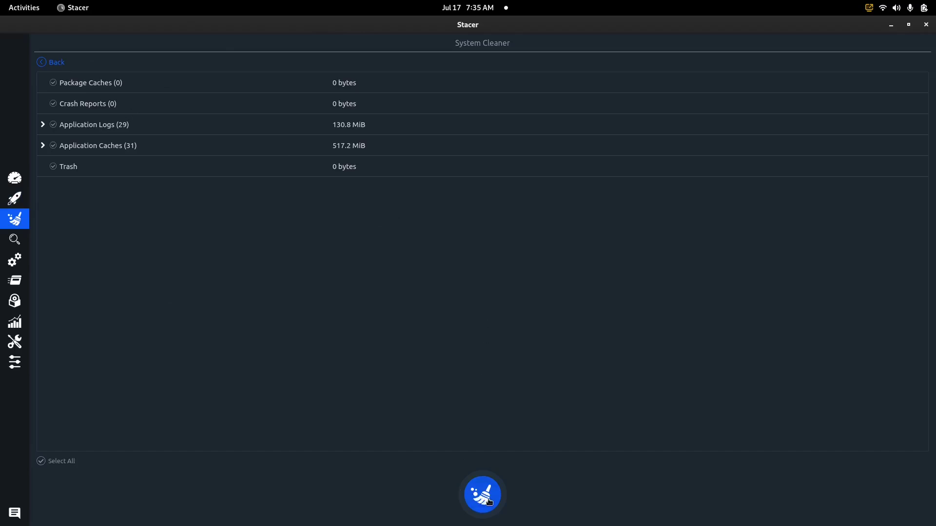
left_click(44, 125)
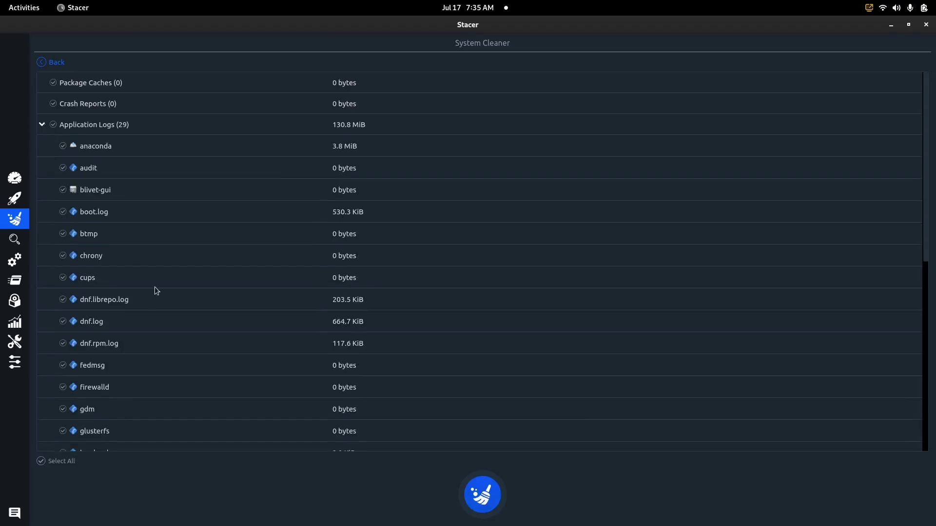
scroll(146, 258, "down", 6)
scroll(145, 258, "up", 6)
left_click(43, 124)
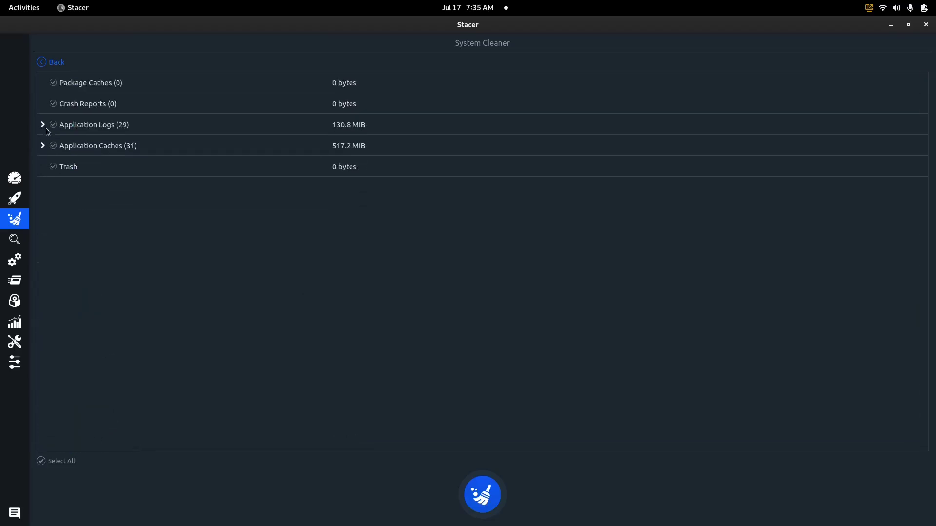
left_click(43, 146)
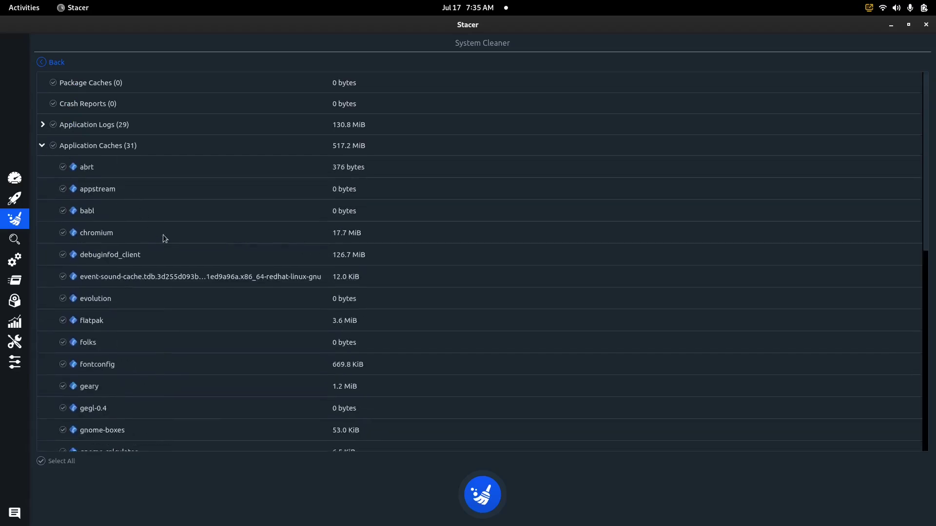
scroll(163, 237, "down", 6)
scroll(165, 236, "up", 6)
left_click(44, 145)
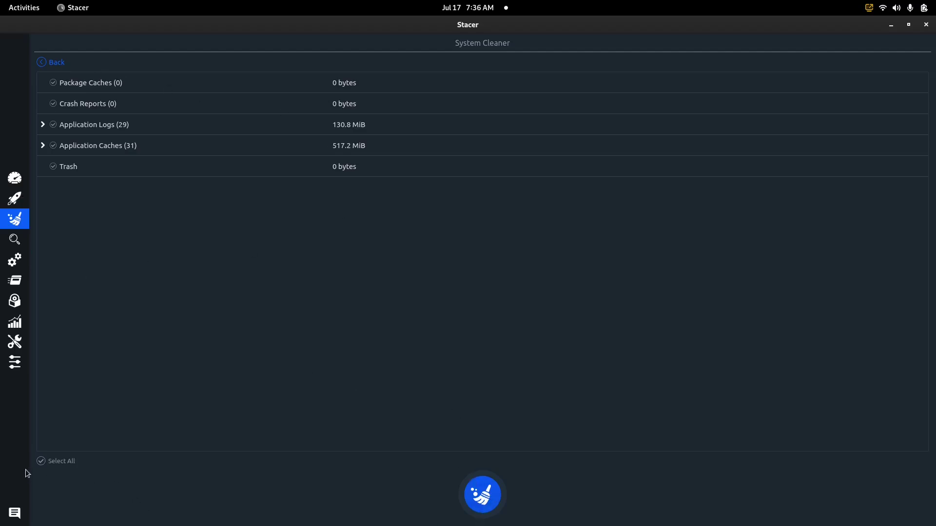
Step: Clean all the scanned categories in System Cleaner, authenticating with the account password
left_click(41, 465)
left_click(482, 497)
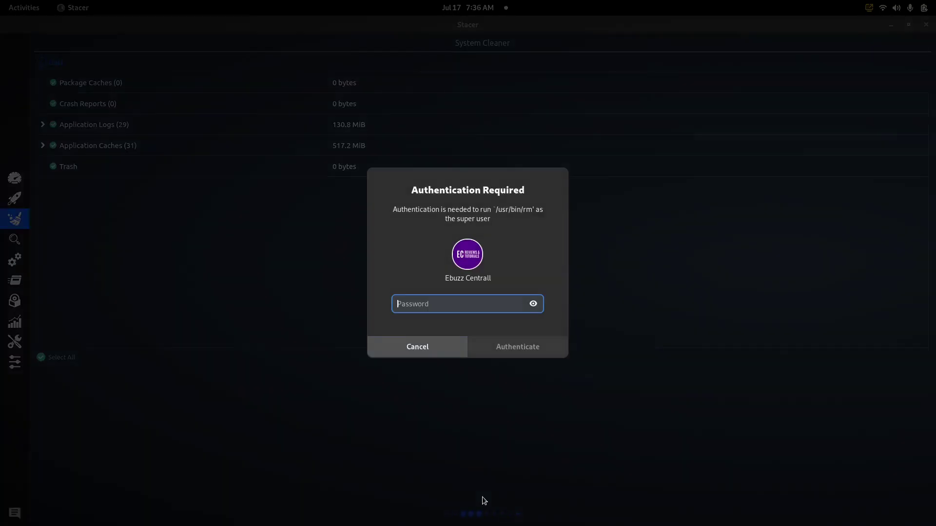
type("•••••••••")
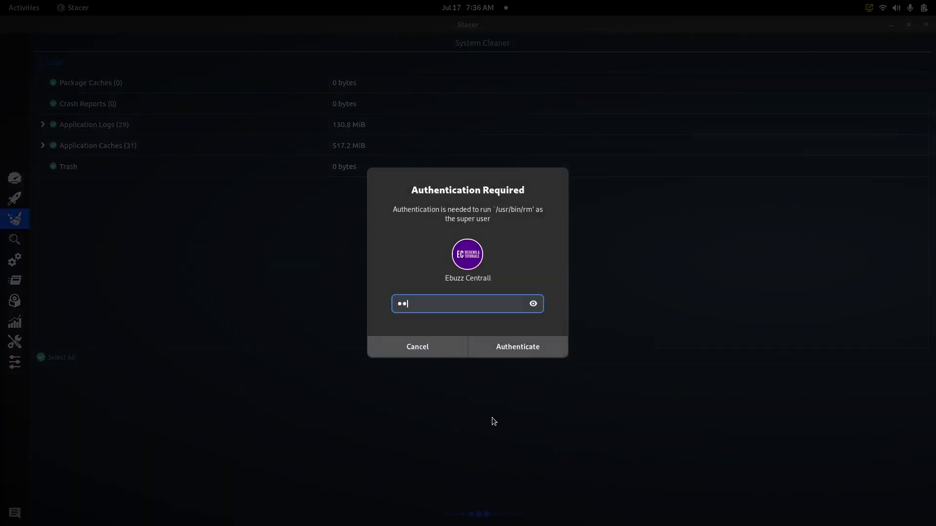
key("Return")
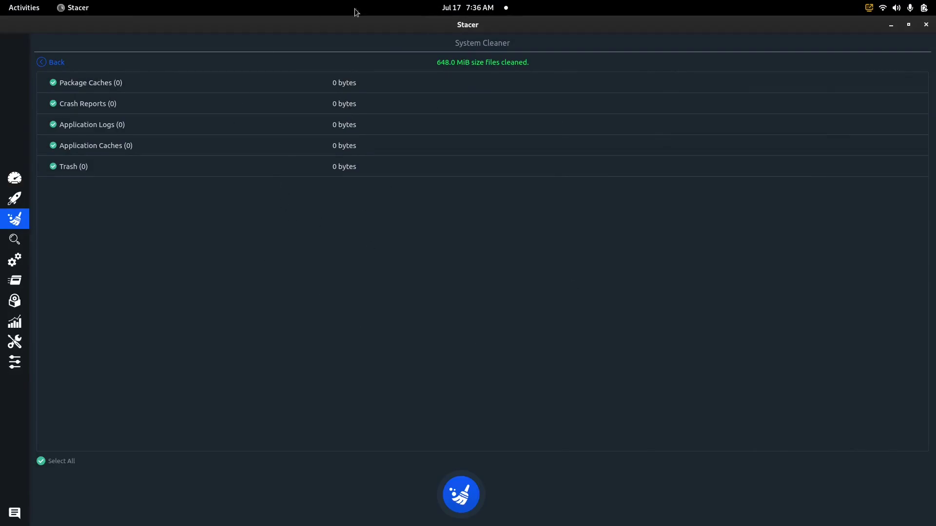
Step: Show the Search page and its advanced search options
left_click(17, 243)
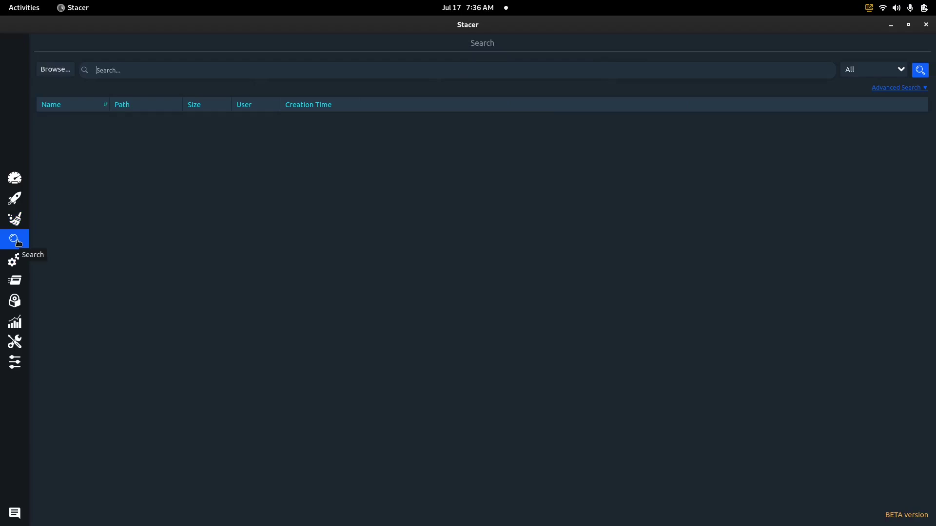
left_click(906, 89)
Step: Examine the full list of system services on the Services page, including their startup and running switches
left_click(21, 260)
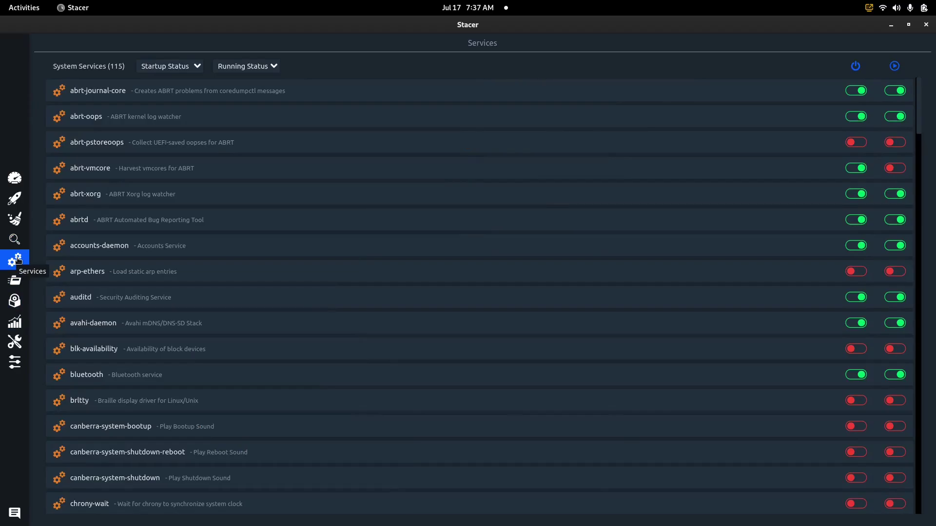
scroll(320, 210, "down", 15)
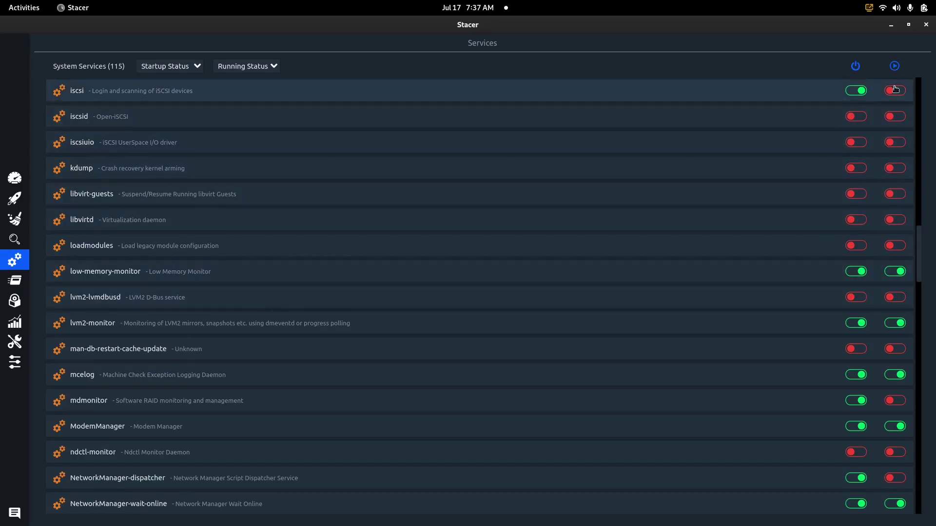
scroll(901, 218, "up", 1)
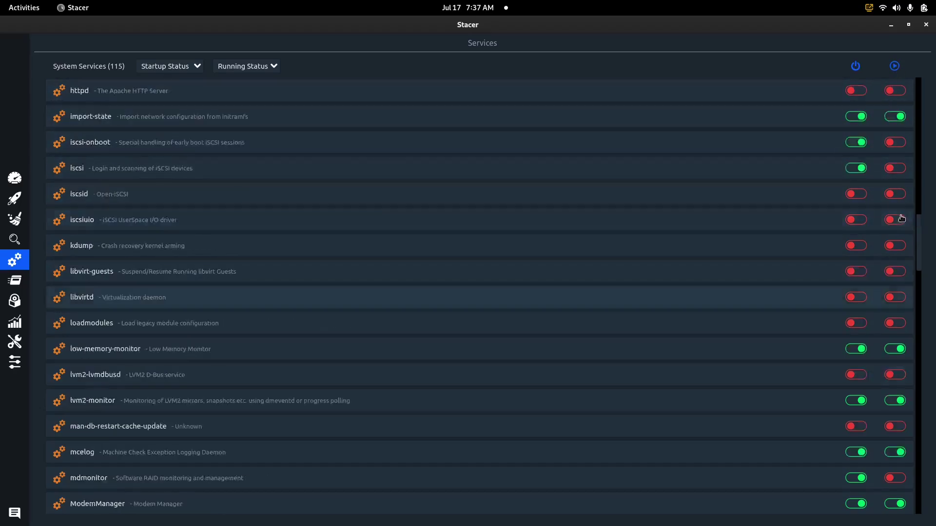
scroll(902, 218, "up", 10)
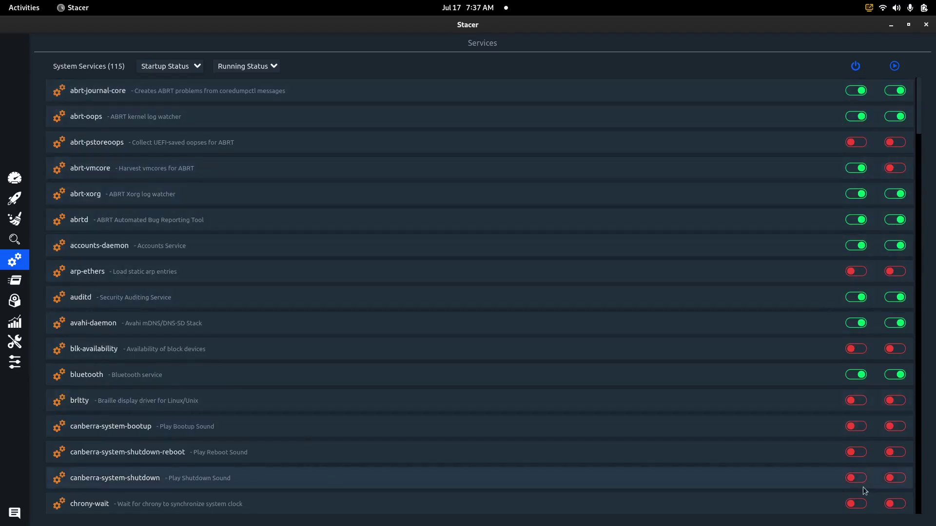
scroll(832, 381, "down", 20)
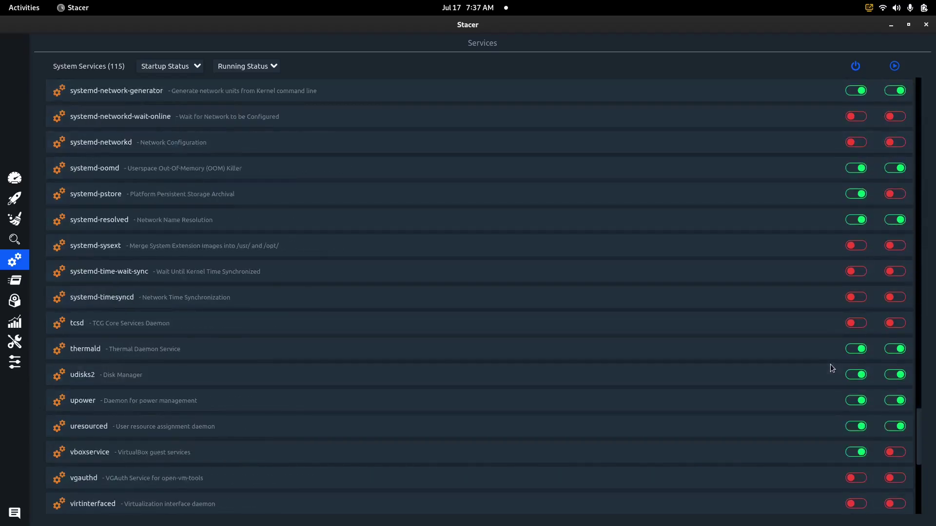
scroll(831, 369, "down", 5)
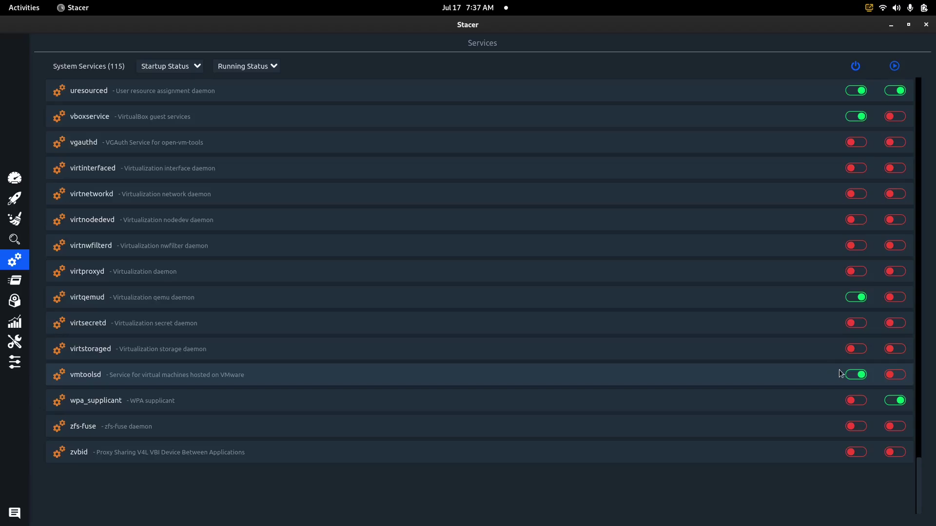
scroll(861, 319, "up", 15)
scroll(861, 316, "up", 20)
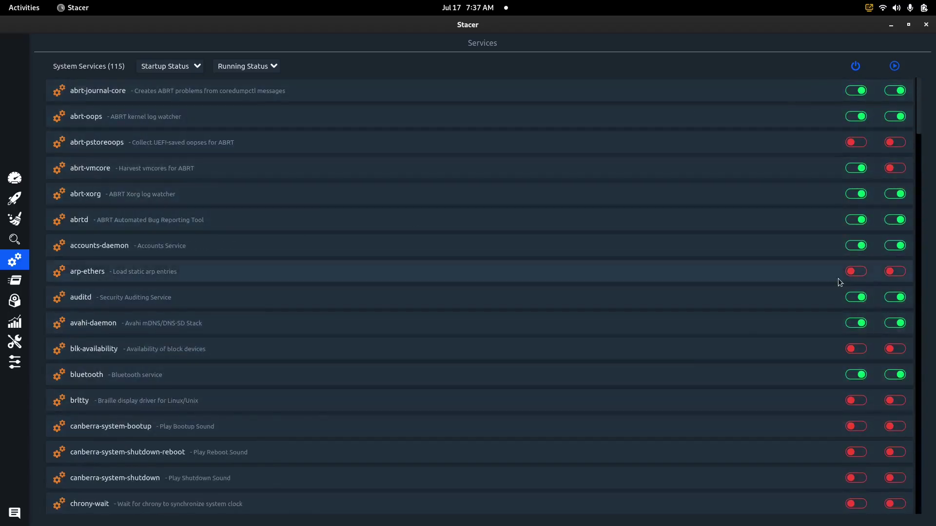
scroll(822, 267, "down", 12)
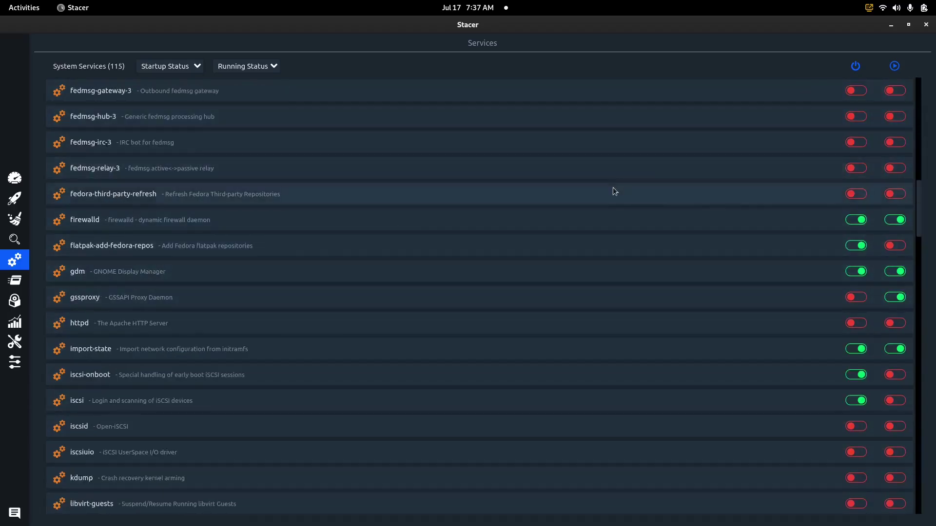
scroll(619, 263, "down", 15)
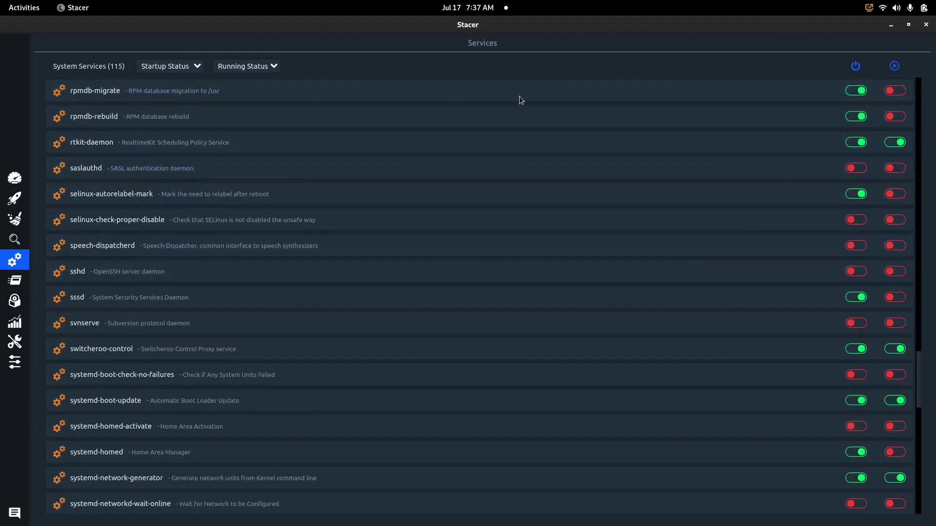
scroll(526, 248, "up", 20)
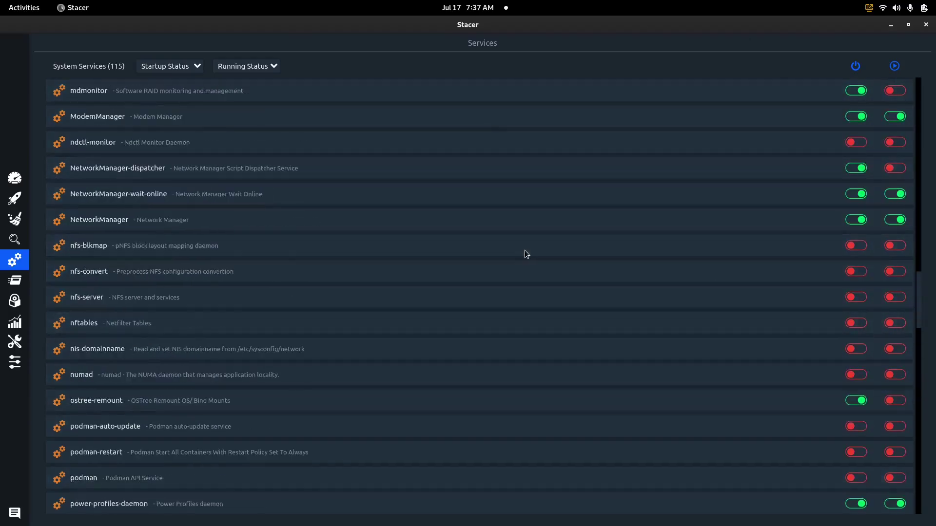
scroll(522, 237, "up", 4)
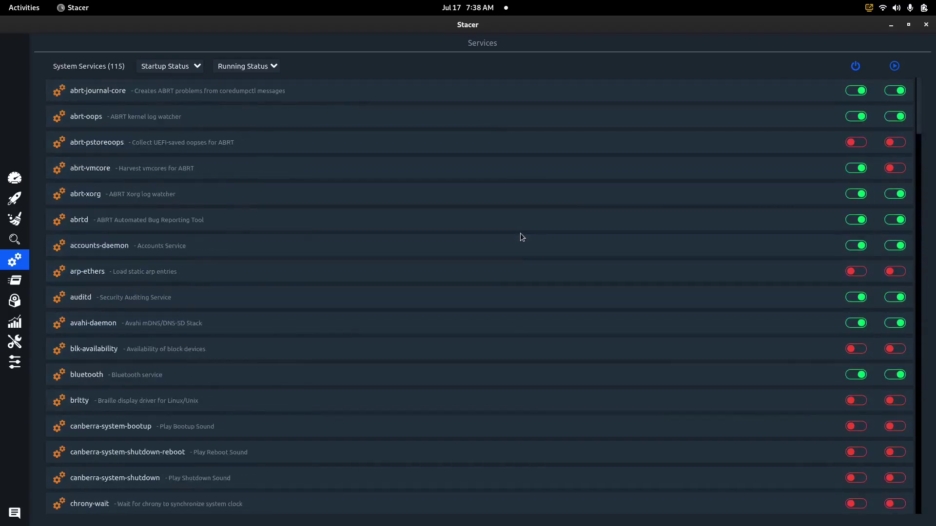
scroll(523, 228, "down", 20)
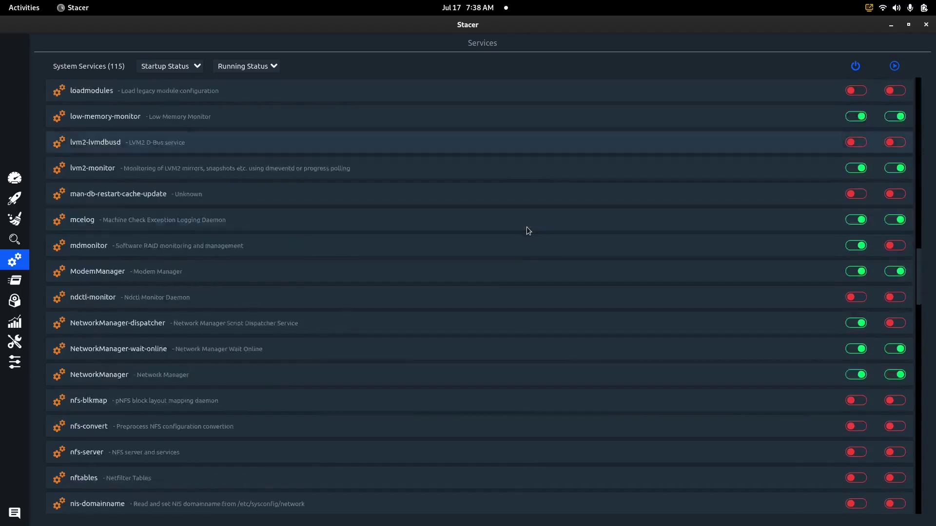
scroll(526, 227, "down", 12)
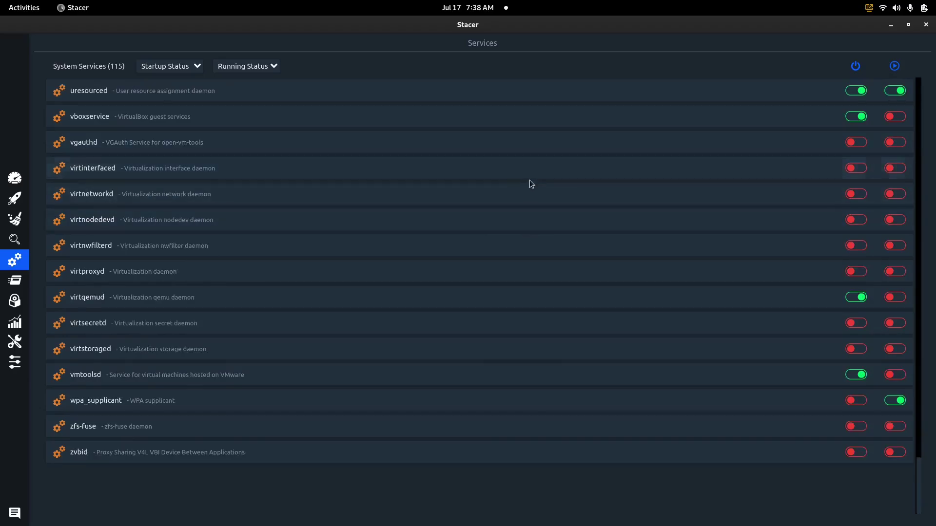
scroll(530, 182, "up", 3)
scroll(527, 183, "up", 20)
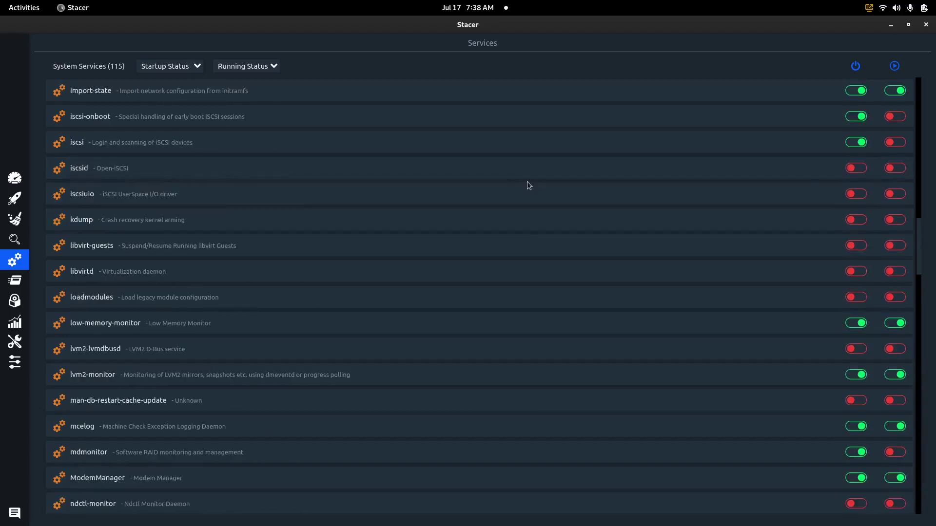
scroll(527, 186, "up", 5)
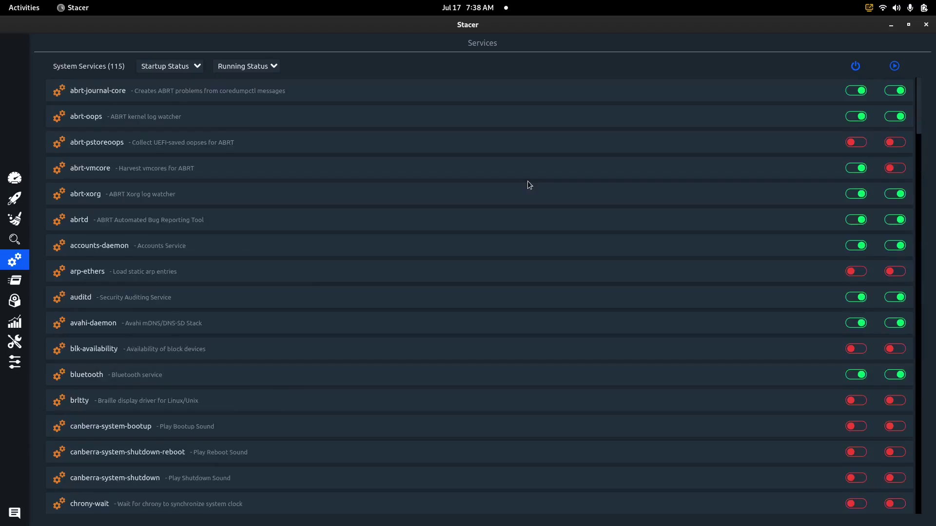
Step: Show the running processes on the Processes page and select the stacer process
left_click(20, 282)
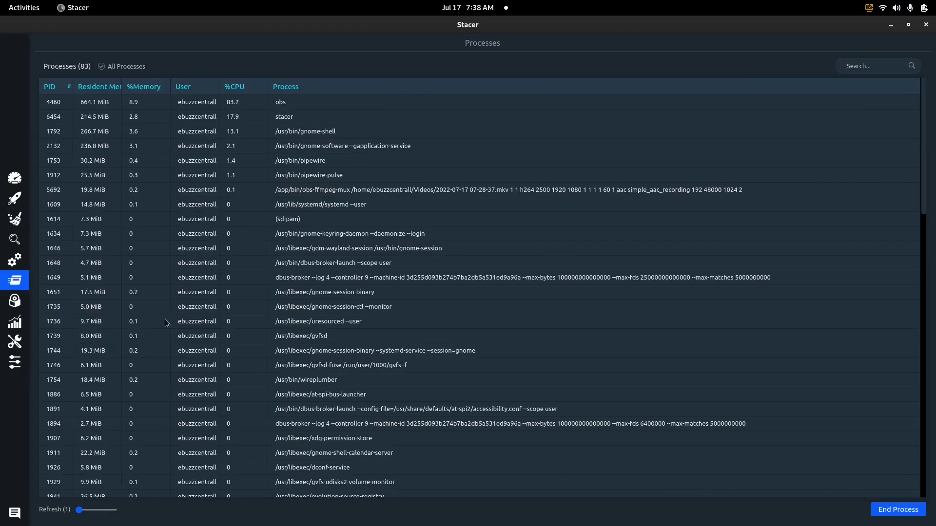
left_click(294, 122)
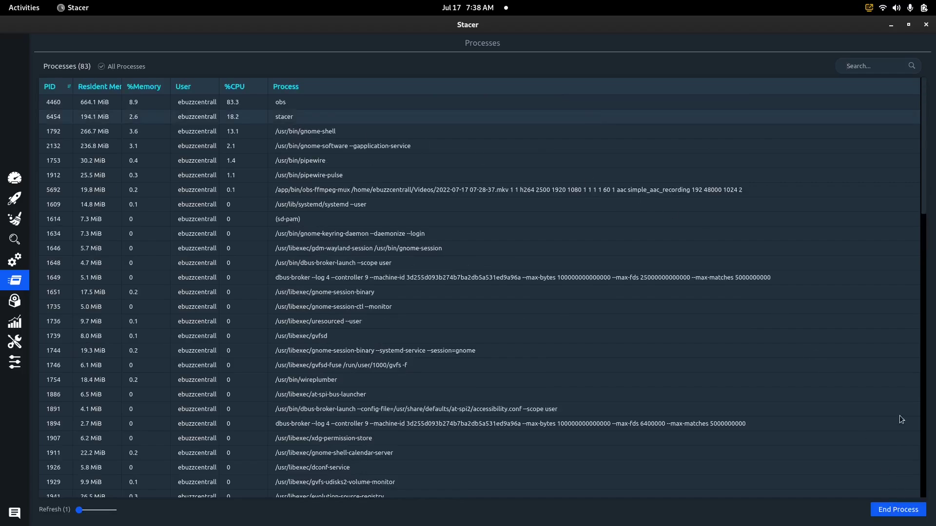
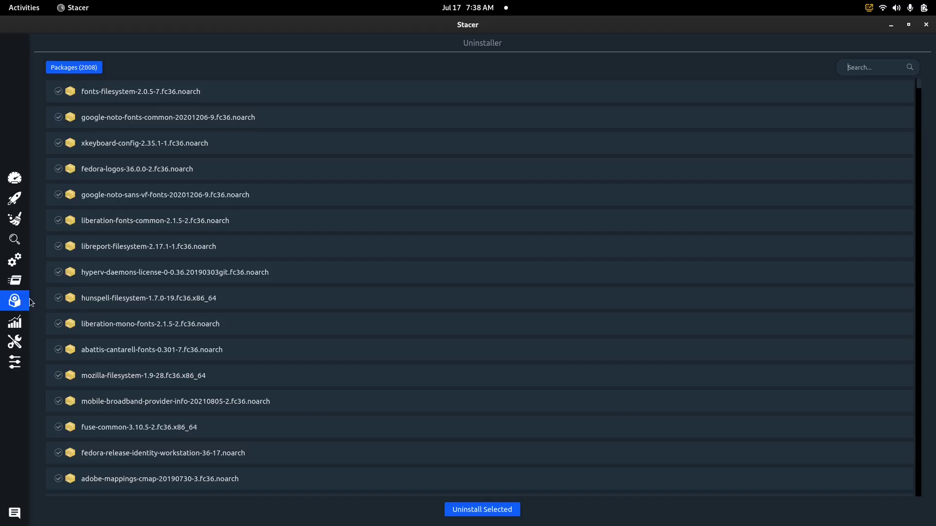
Step: Examine the list of installed packages on the Uninstaller page
scroll(202, 263, "down", 4)
scroll(202, 262, "down", 10)
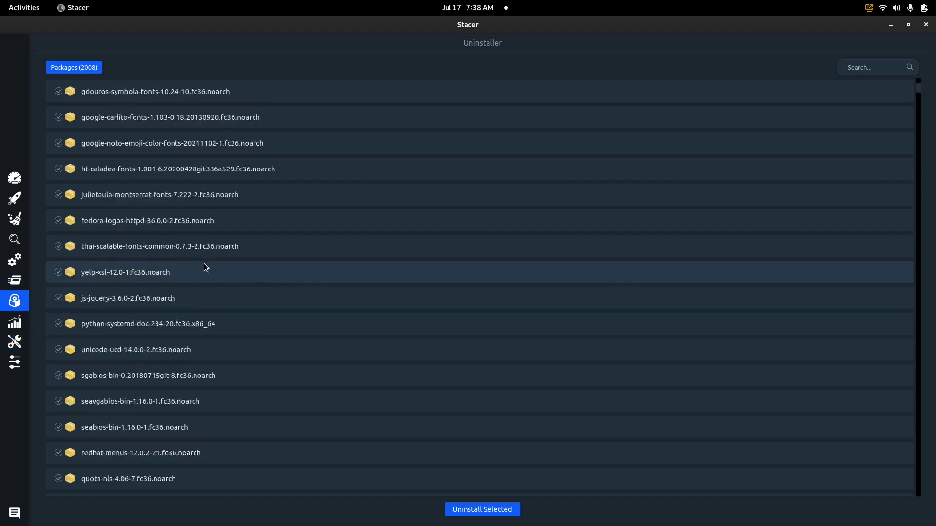
scroll(205, 262, "down", 10)
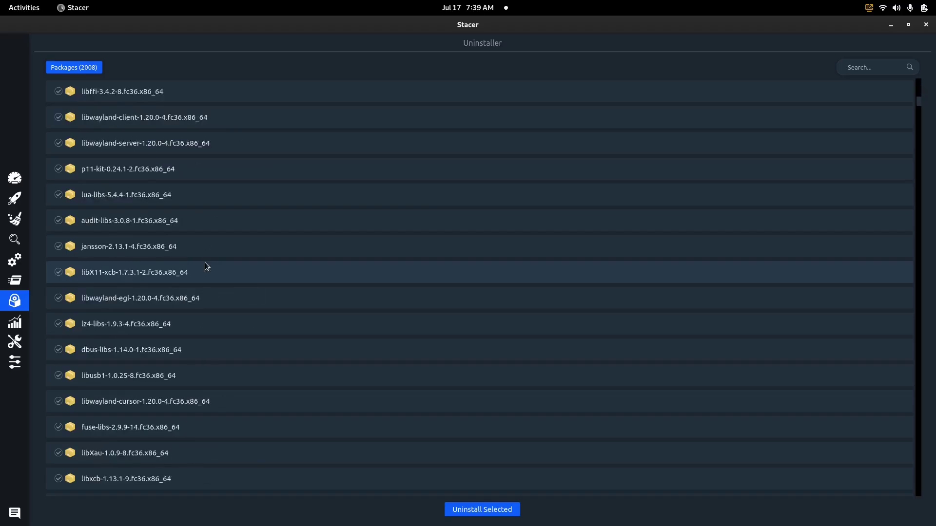
scroll(204, 264, "down", 10)
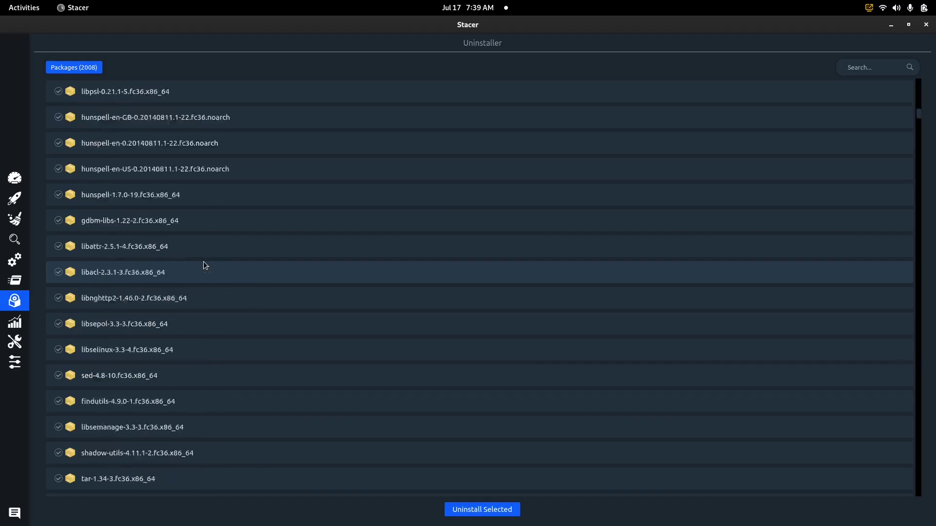
scroll(203, 261, "down", 3)
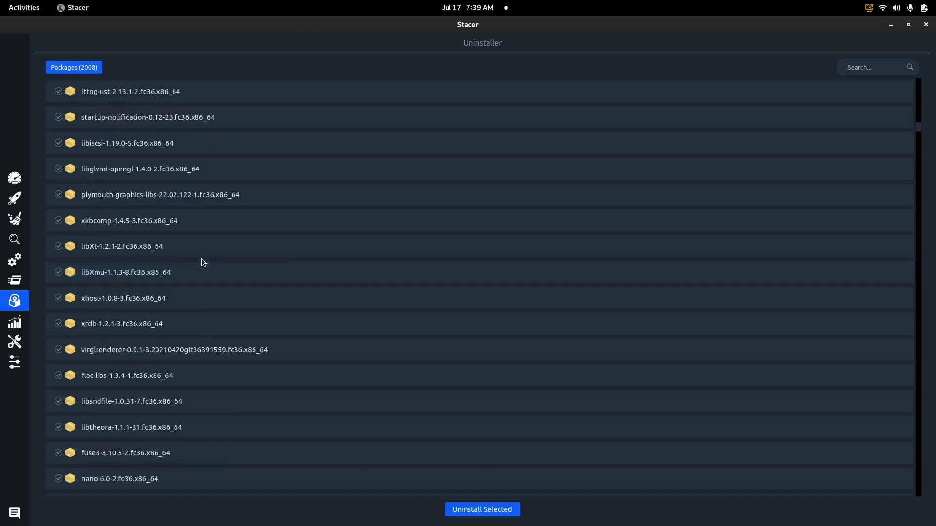
scroll(197, 256, "up", 12)
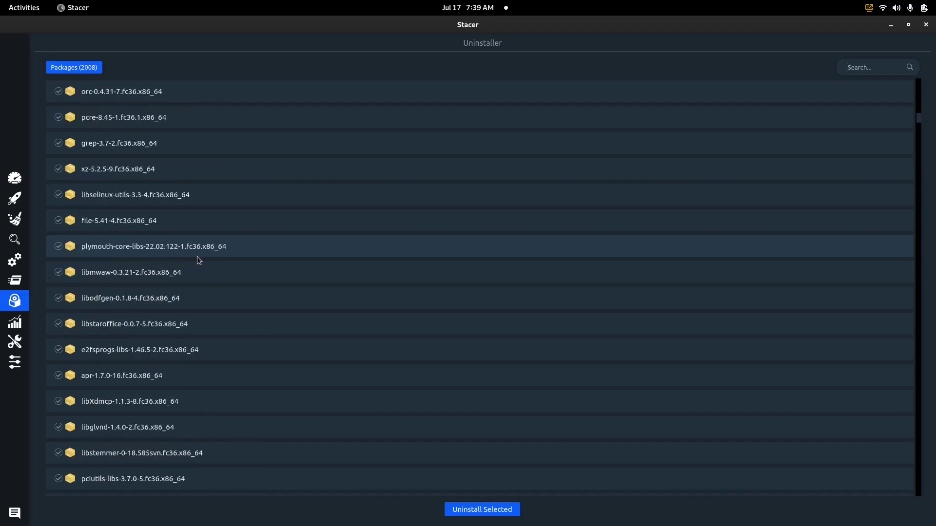
scroll(196, 257, "up", 15)
scroll(197, 256, "up", 15)
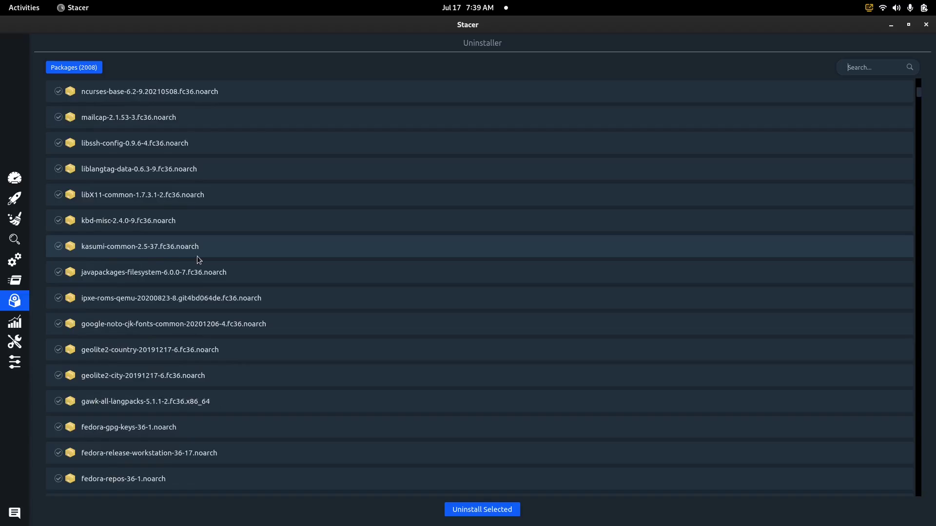
scroll(197, 256, "up", 12)
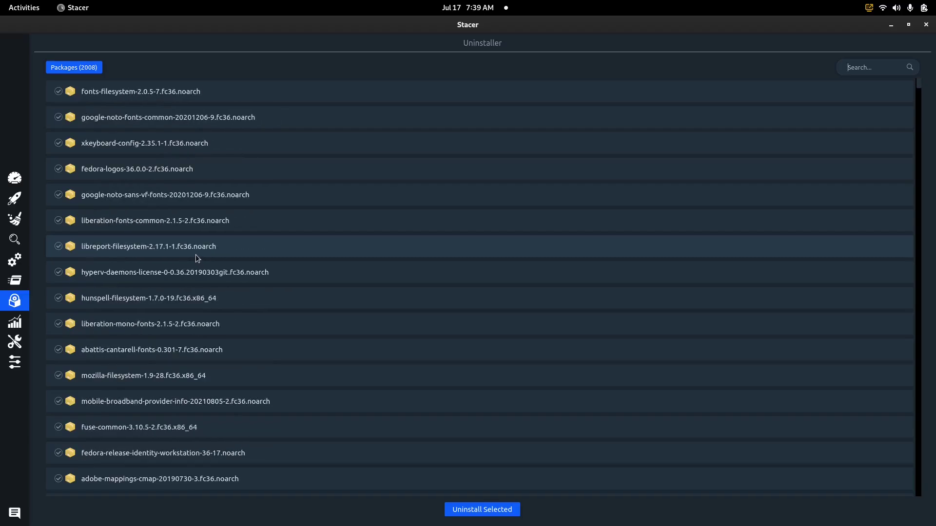
scroll(195, 255, "down", 10)
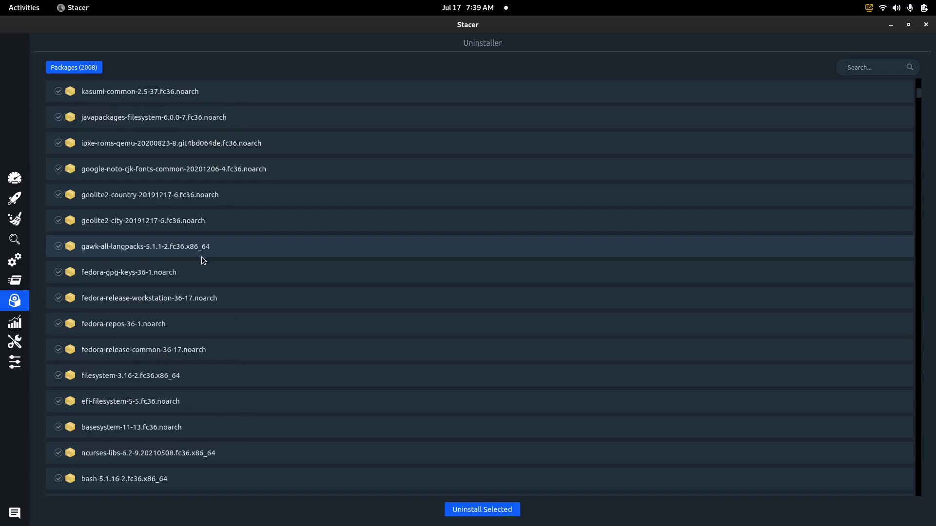
scroll(201, 253, "down", 5)
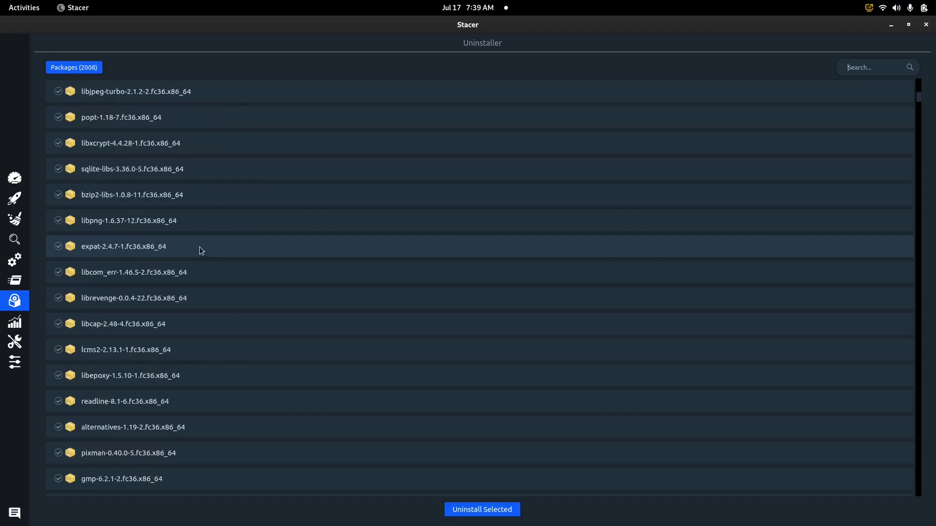
scroll(200, 247, "down", 15)
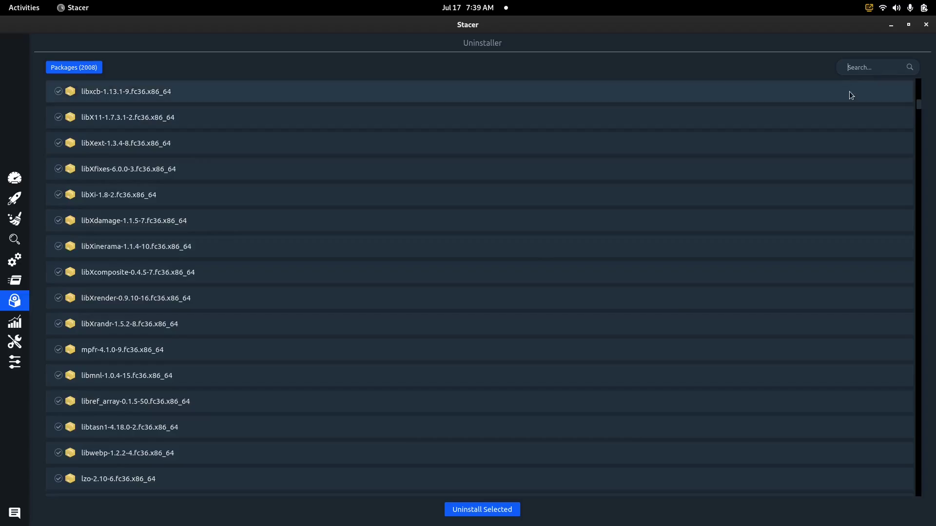
Step: Search the installed packages for "edraw" and mark the edrawmax package for uninstalling
type("edraw")
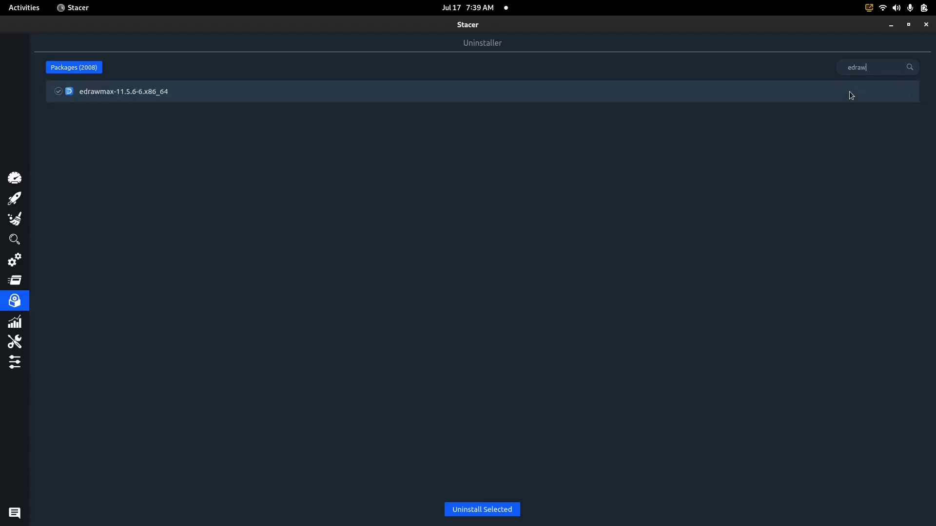
left_click(58, 91)
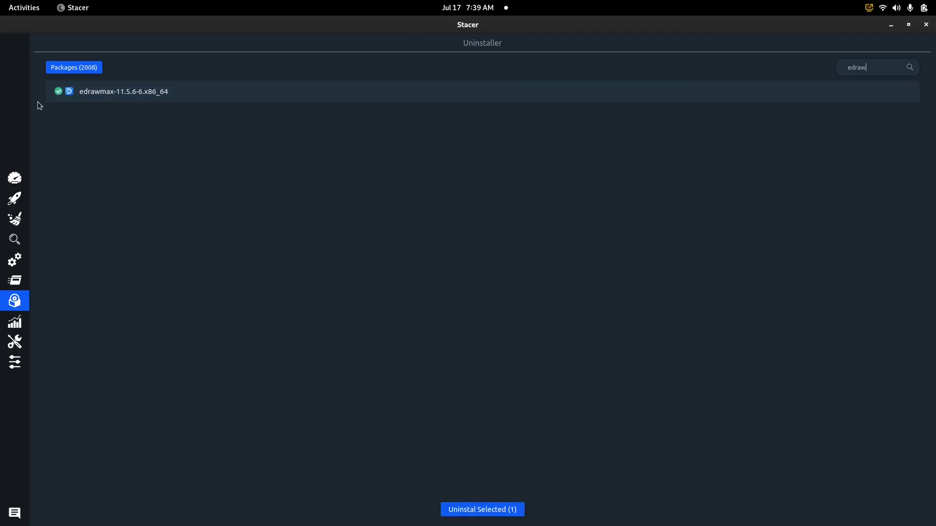
Step: Unmark the edrawmax package and clear the package search
left_click(58, 91)
key("BackSpace")
key("BackSpace")
key("BackSpace")
key("BackSpace")
key("BackSpace")
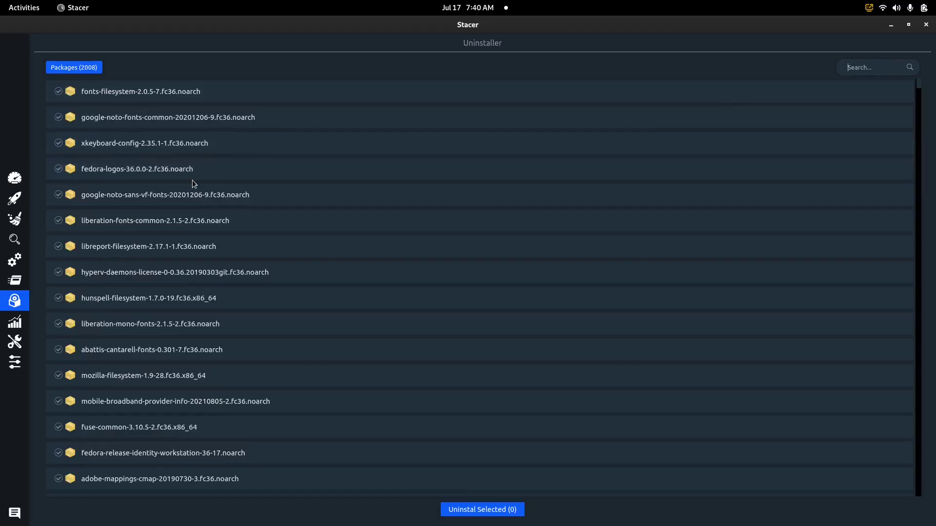
Step: Examine the Resources page's history graphs for CPU, load averages, disk, memory and network, down to the File System chart
left_click(14, 321)
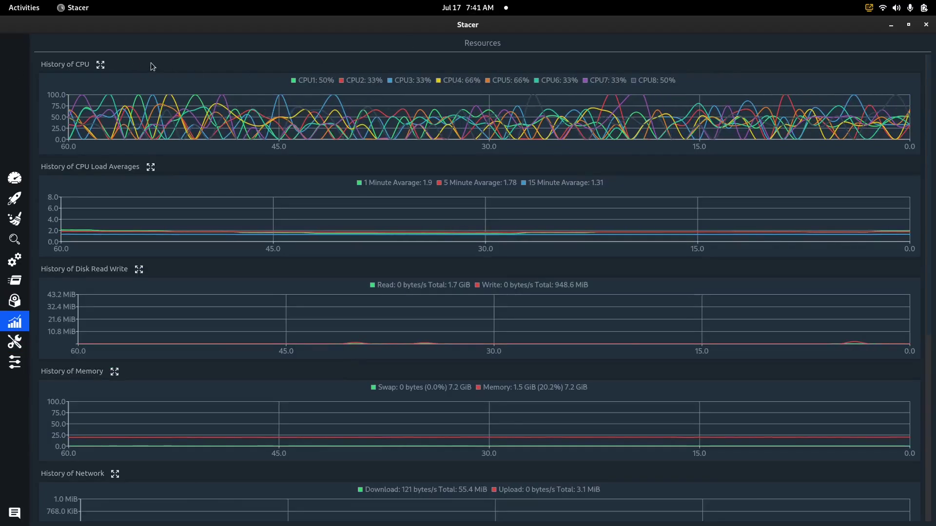
scroll(150, 67, "down", 2)
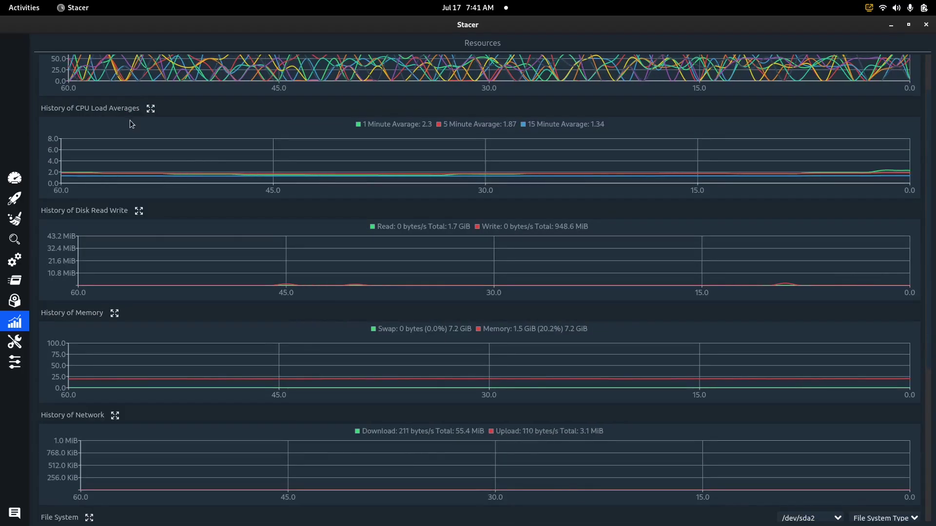
scroll(131, 122, "down", 1)
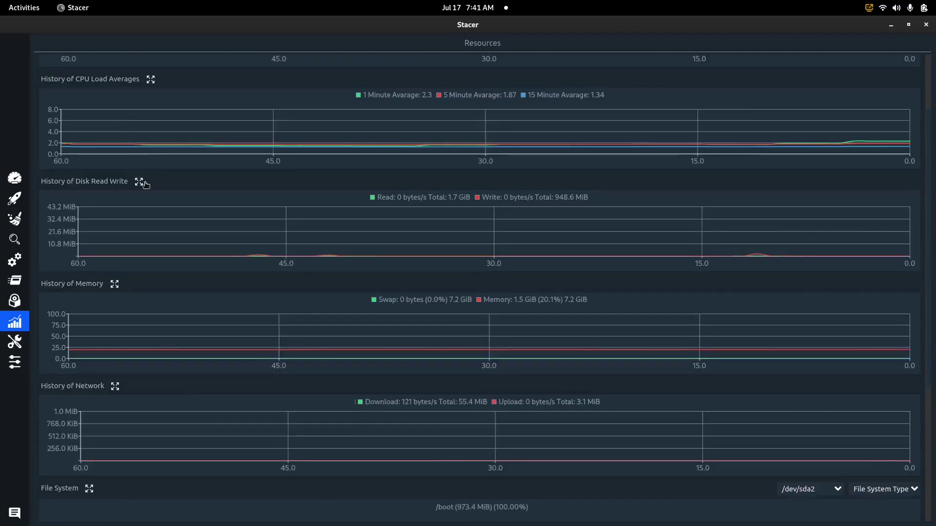
scroll(155, 186, "down", 2)
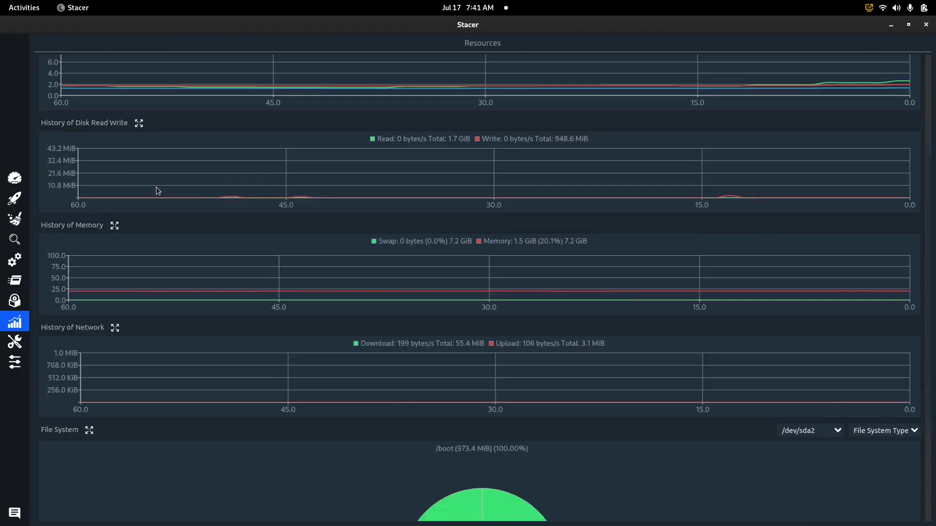
scroll(156, 190, "down", 2)
scroll(157, 187, "down", 3)
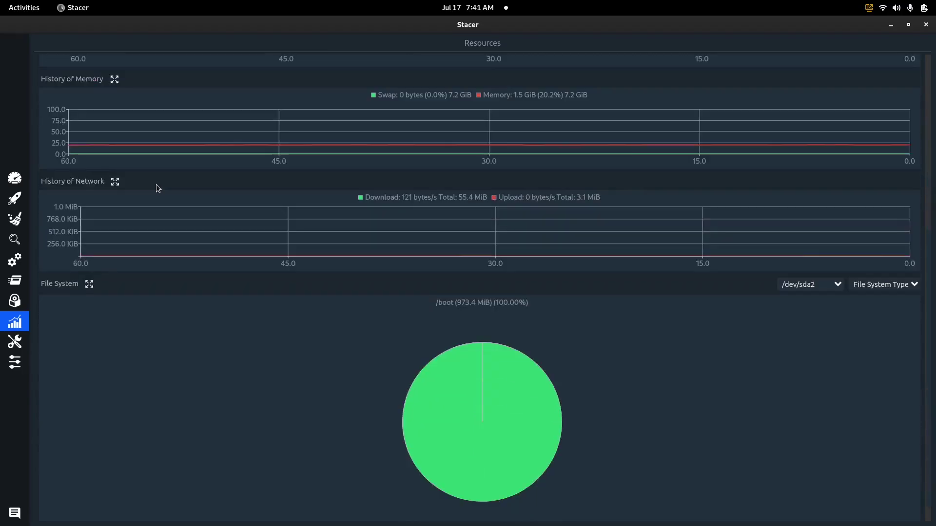
scroll(158, 197, "down", 1)
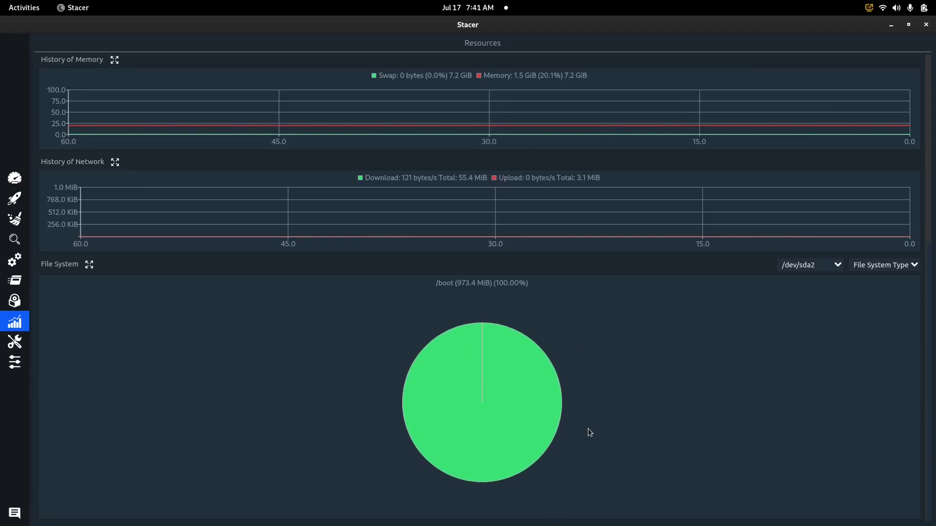
Step: Glance at the desktop overview, return to Stacer, and show the hosts table on the Helpers page
key("super")
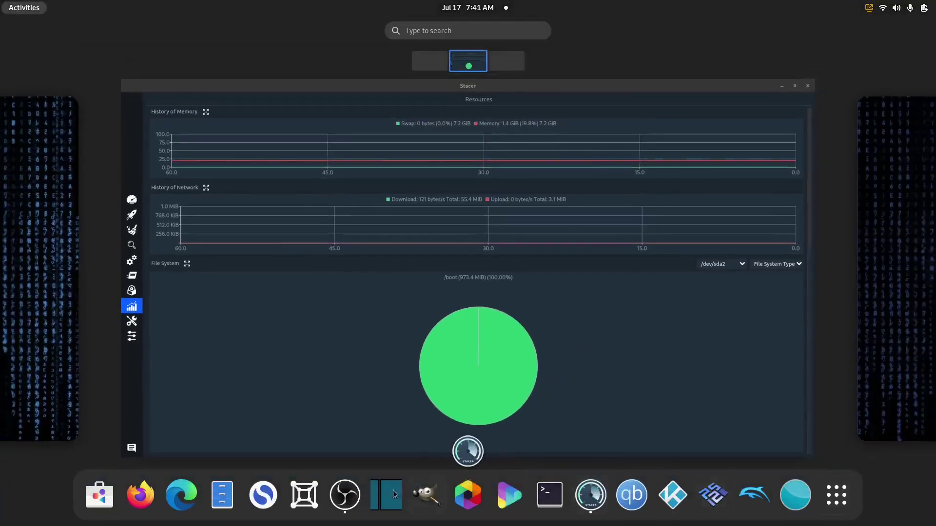
left_click(622, 328)
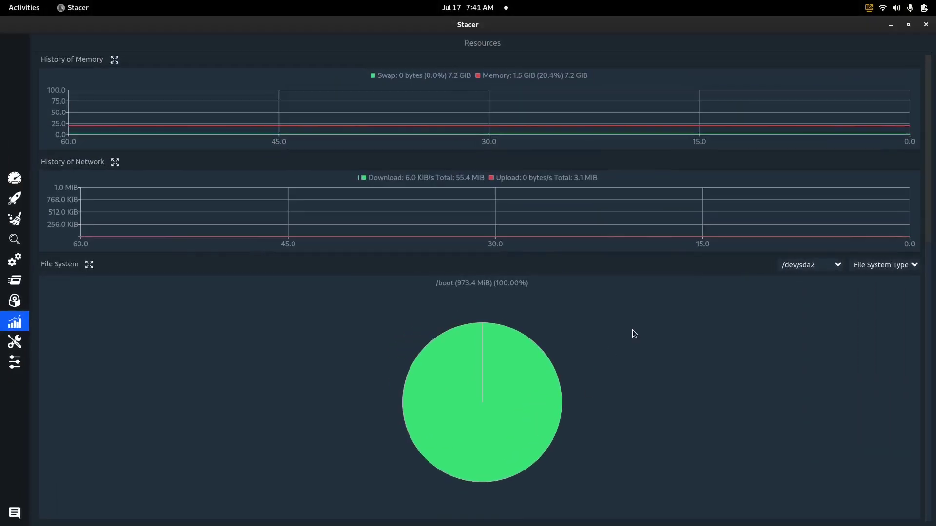
left_click(14, 342)
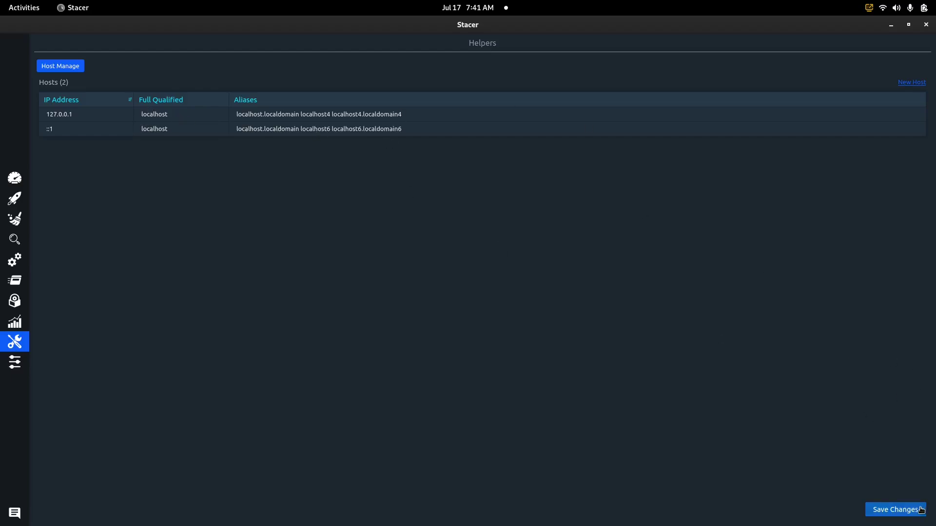
Step: Review the Start Page choices in Settings, choose Dashboard, and show the Dashboard page
left_click(20, 369)
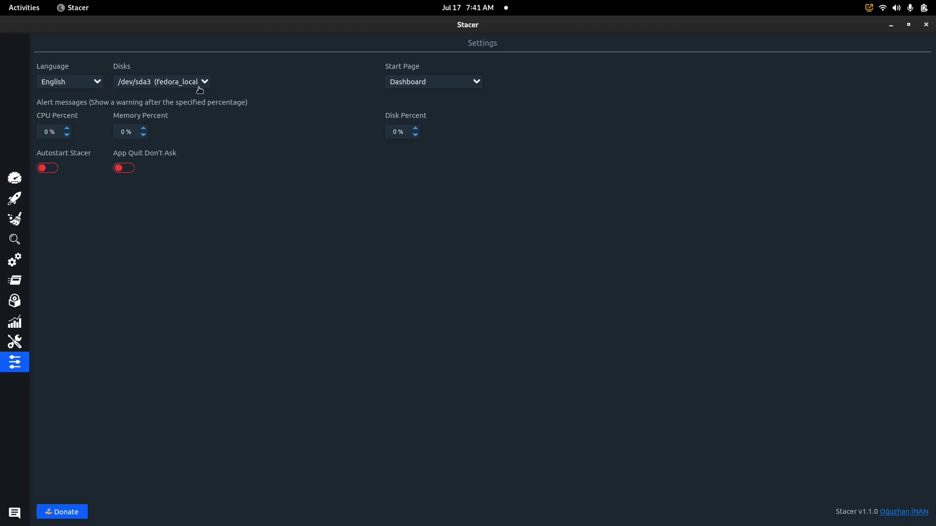
left_click(466, 86)
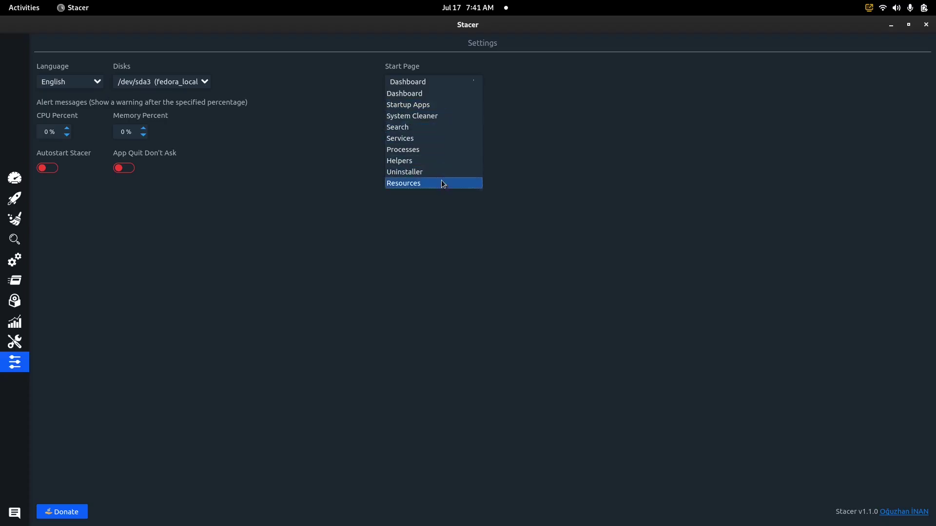
left_click(444, 94)
left_click(20, 178)
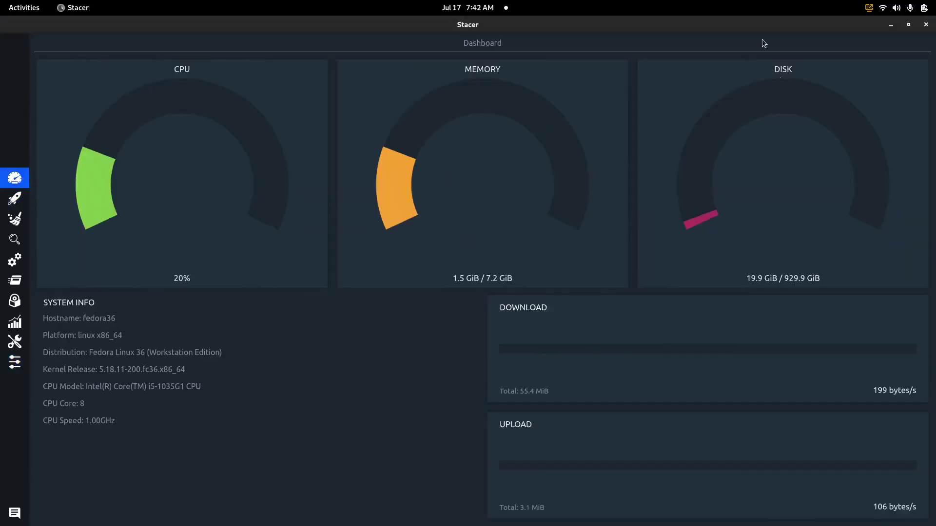
Step: Return to Settings and select Dashboard again as the Start Page
left_click(14, 362)
left_click(461, 81)
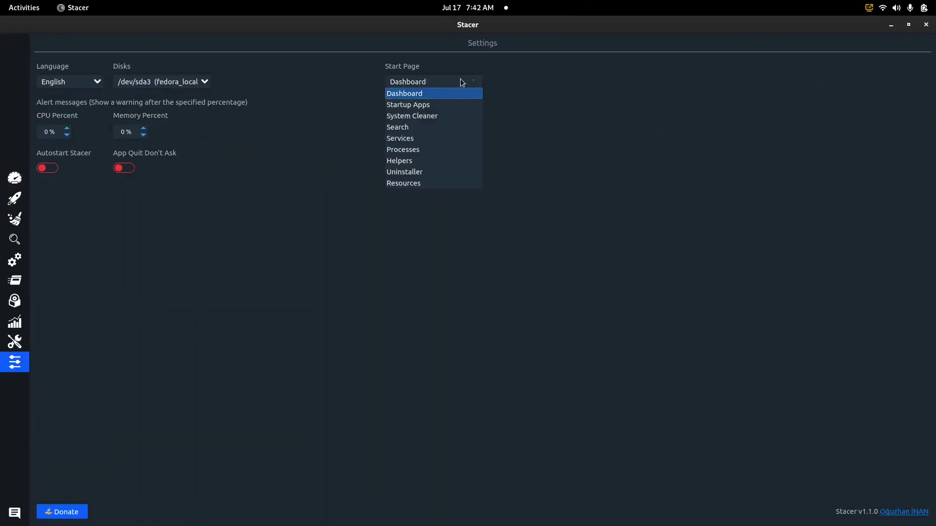
left_click(417, 94)
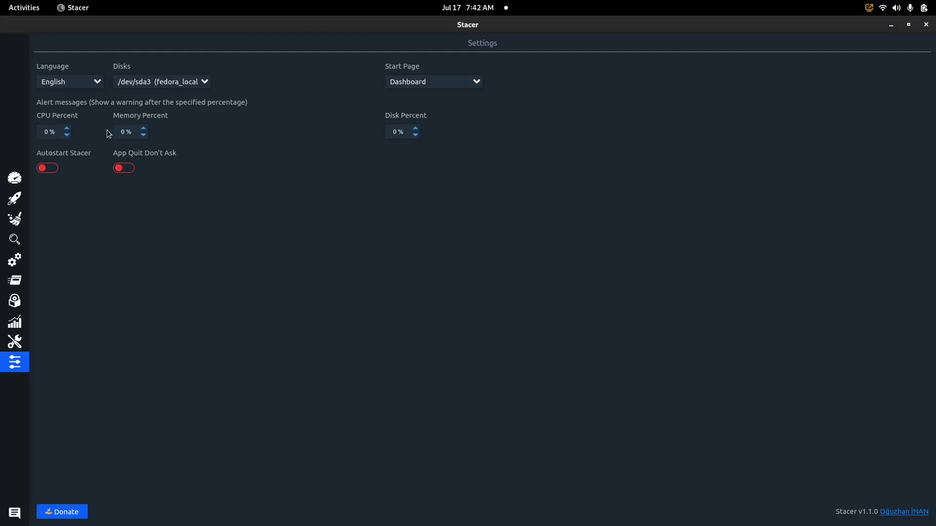
Step: Set the CPU Percent alert threshold to 1 %
left_click(66, 128)
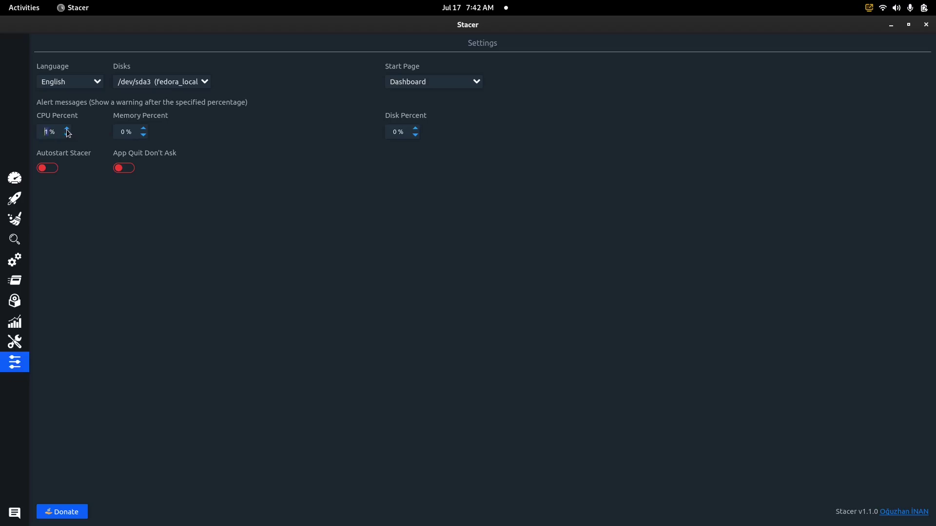